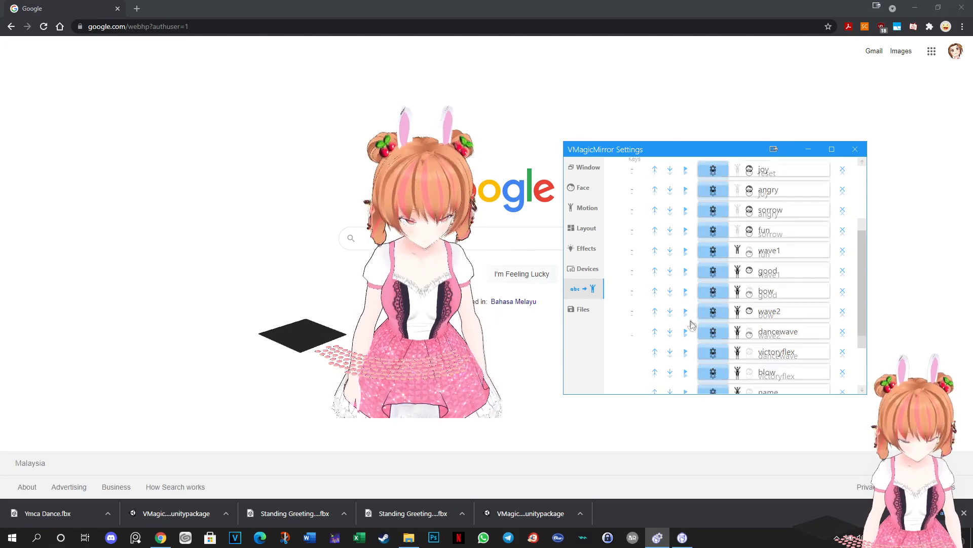
Play the wave2 and blow motions on the avatar from the VMagicMirror word-to-motion list
left_click(686, 286)
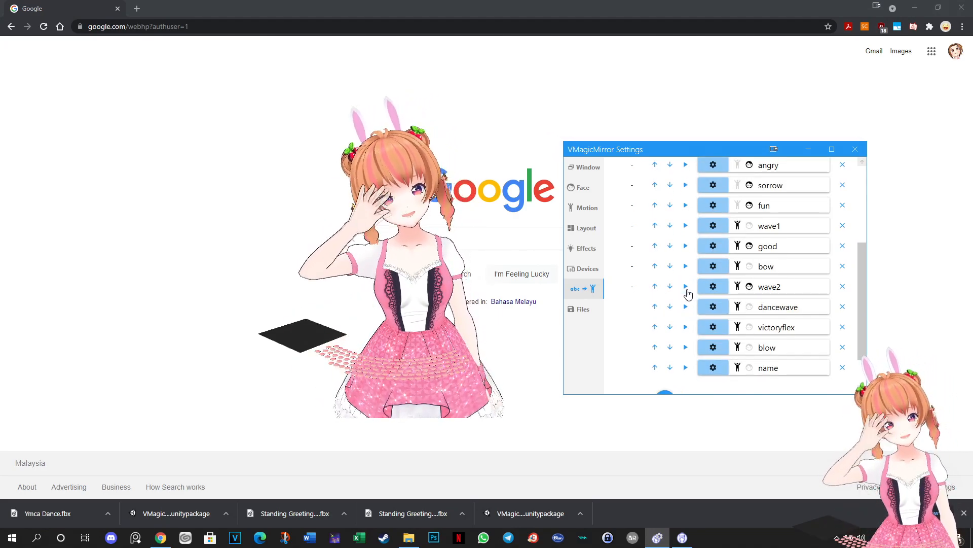
left_click(685, 347)
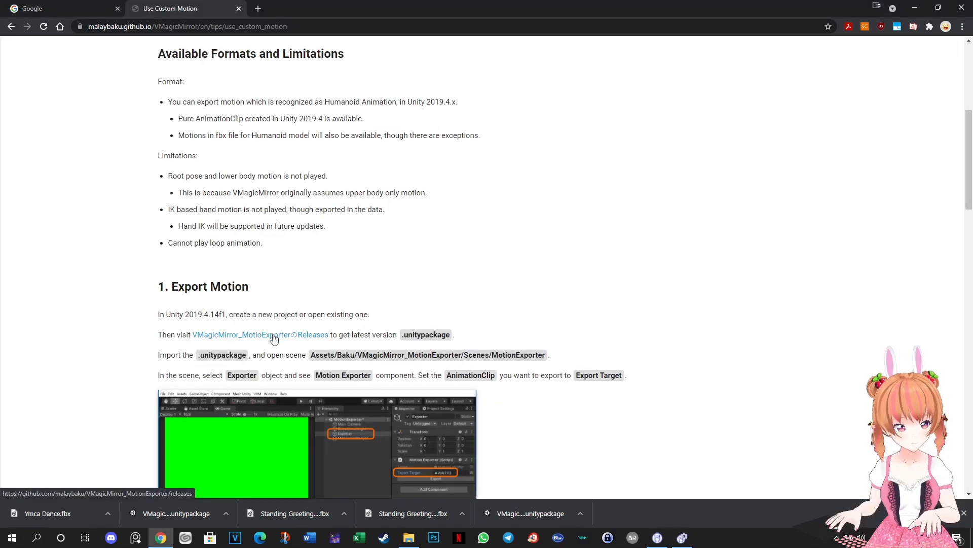
Open the VMagicMirror_MotionExporter releases page on GitHub and locate the v1.0.2 unitypackage among its assets
left_click(274, 335)
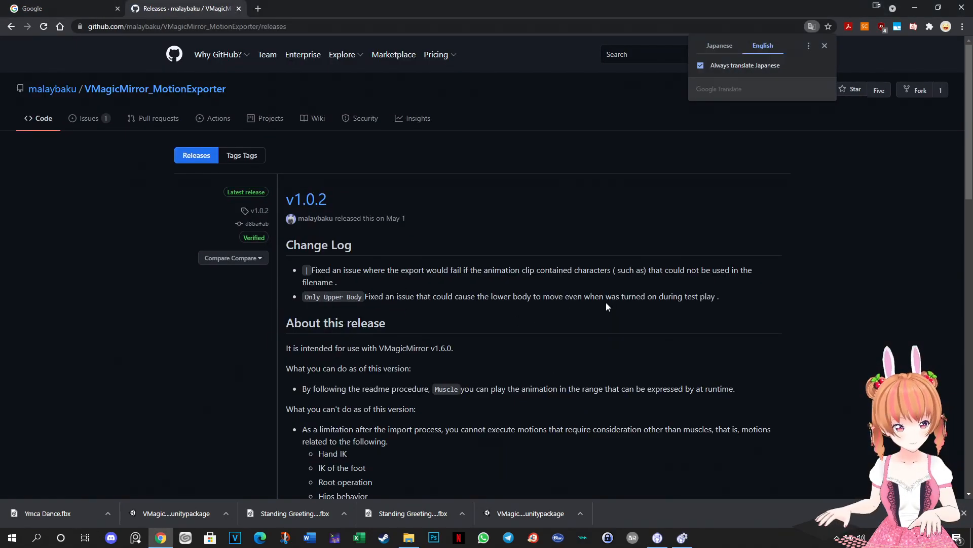
scroll(608, 304, "down", 5)
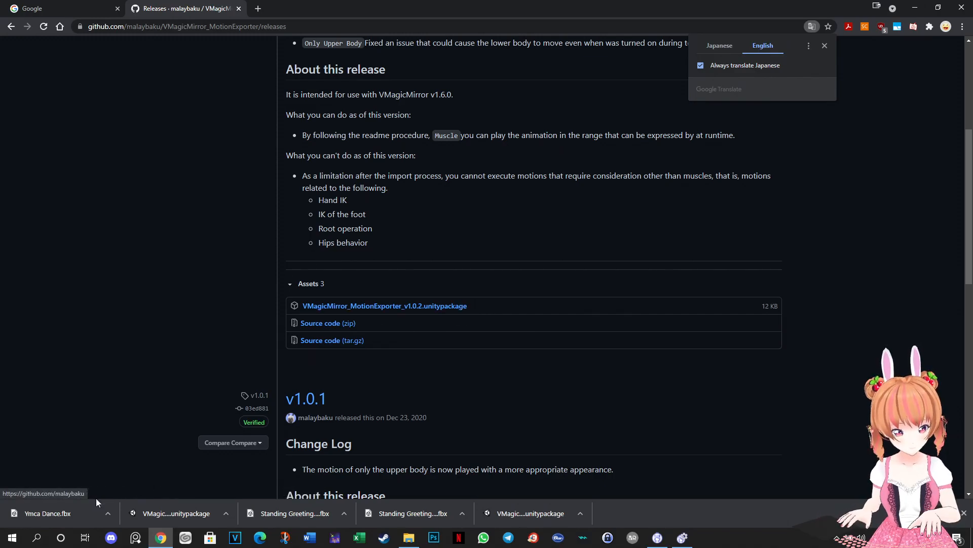
Search the computer for "hub" and launch Unity Hub
left_click(36, 538)
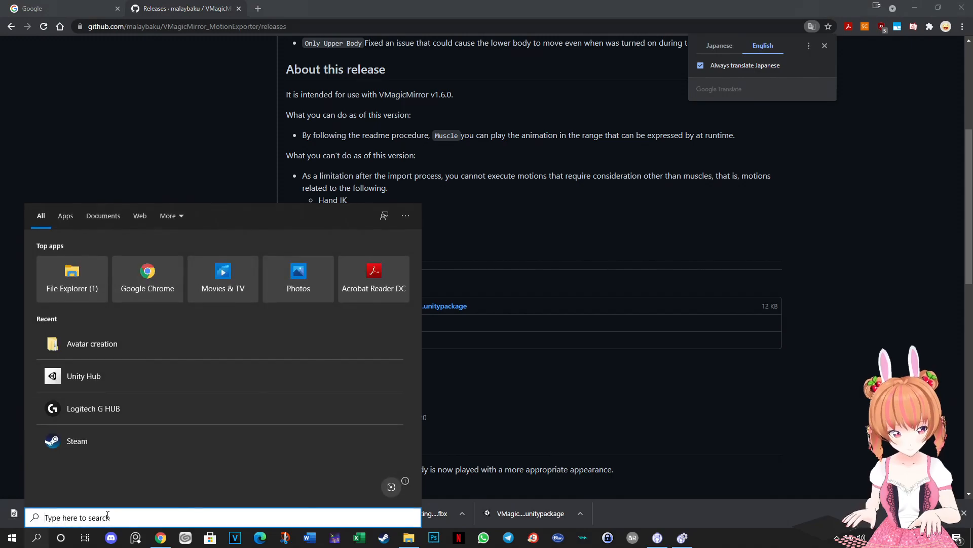
type("hub")
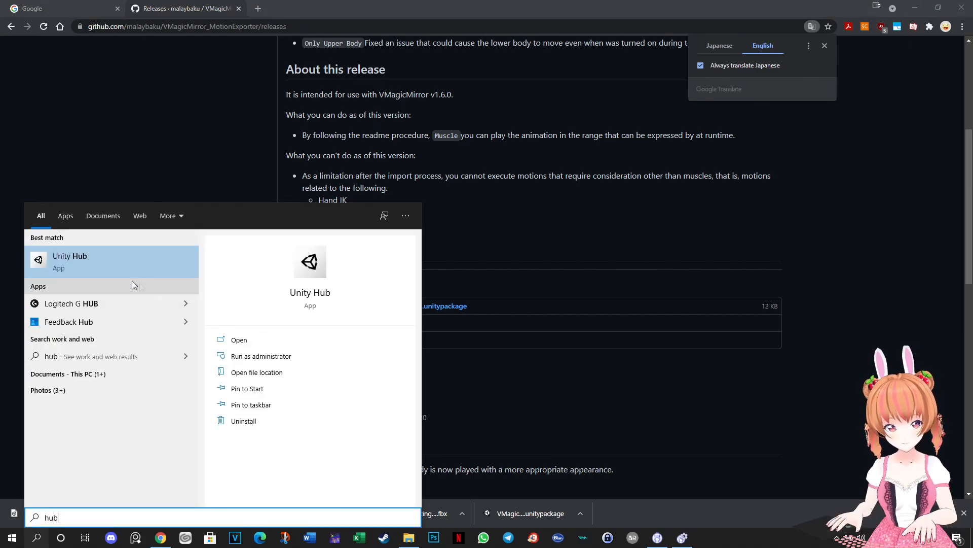
left_click(110, 263)
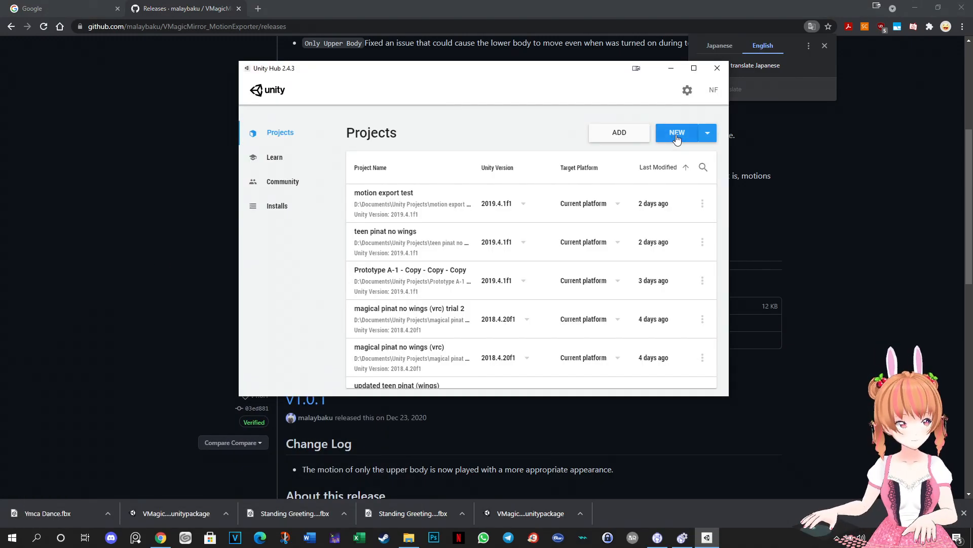
Create a new 3D Unity project named "motion exporter tutorial" in D:\Documents\Unity Projects
left_click(676, 133)
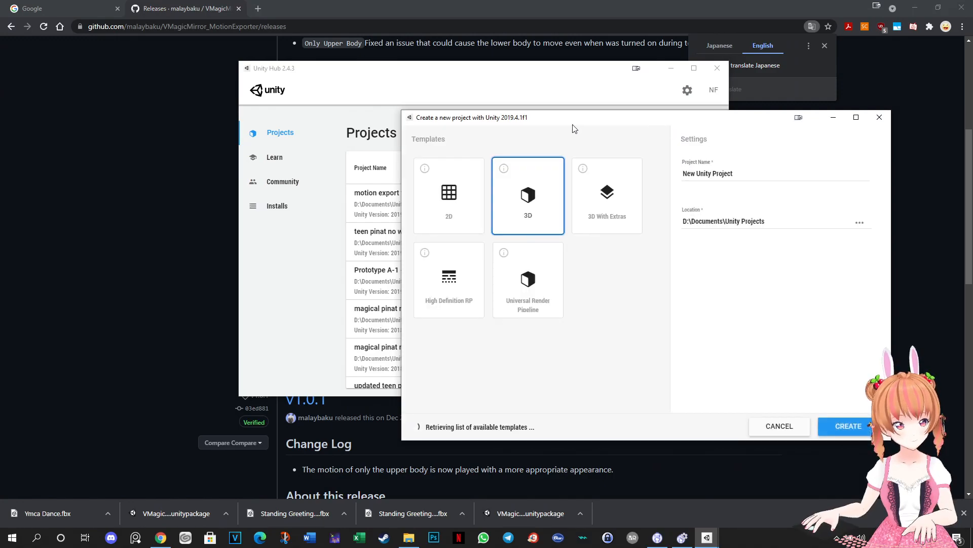
left_click_drag(655, 127, 544, 113)
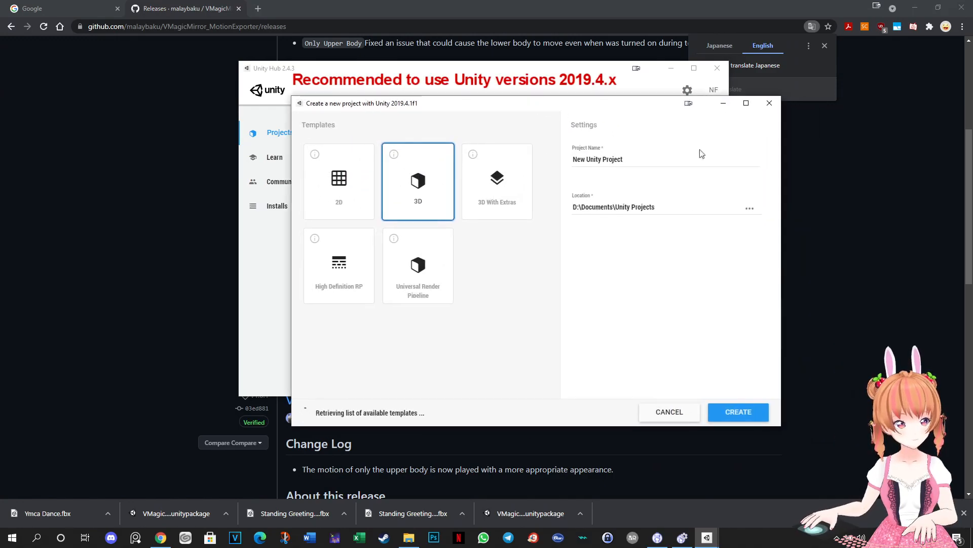
left_click(664, 160)
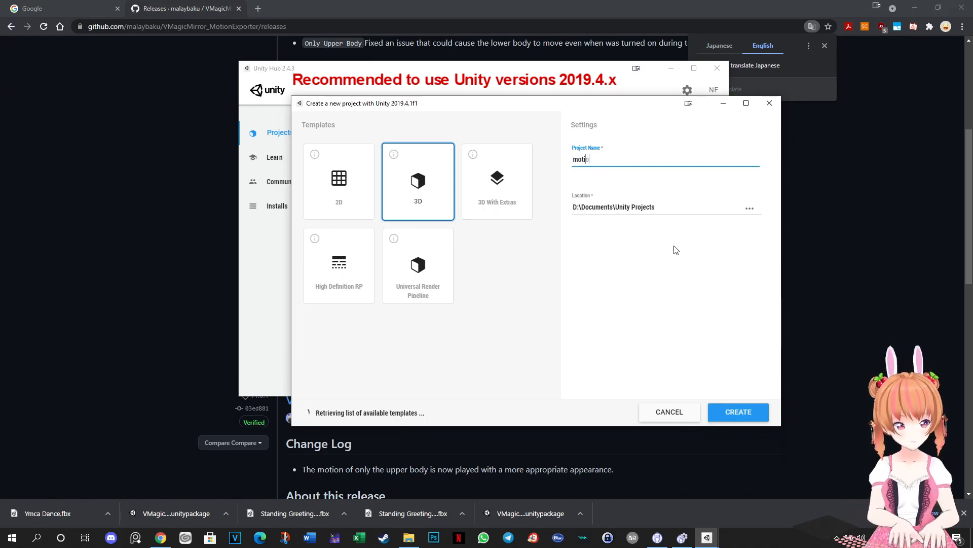
type("motion exporter tut")
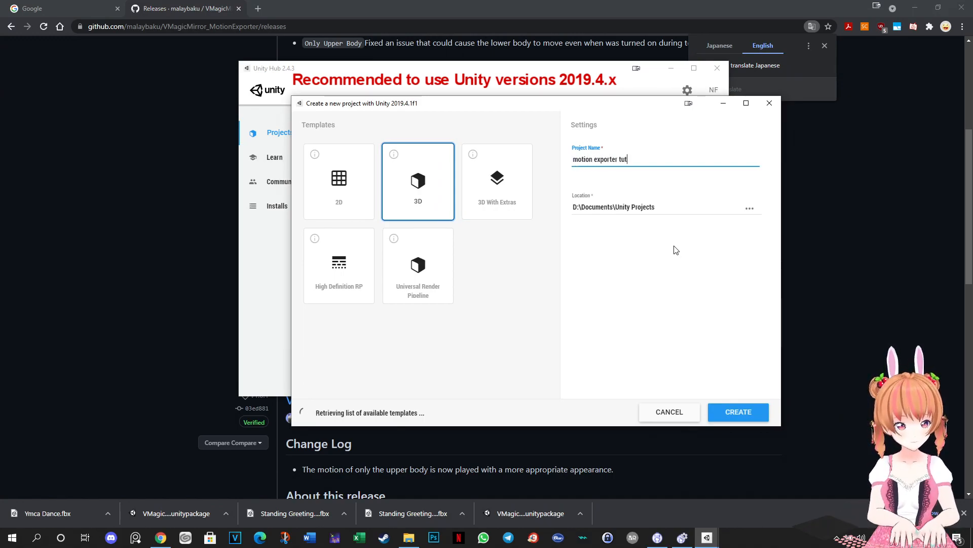
type("orial")
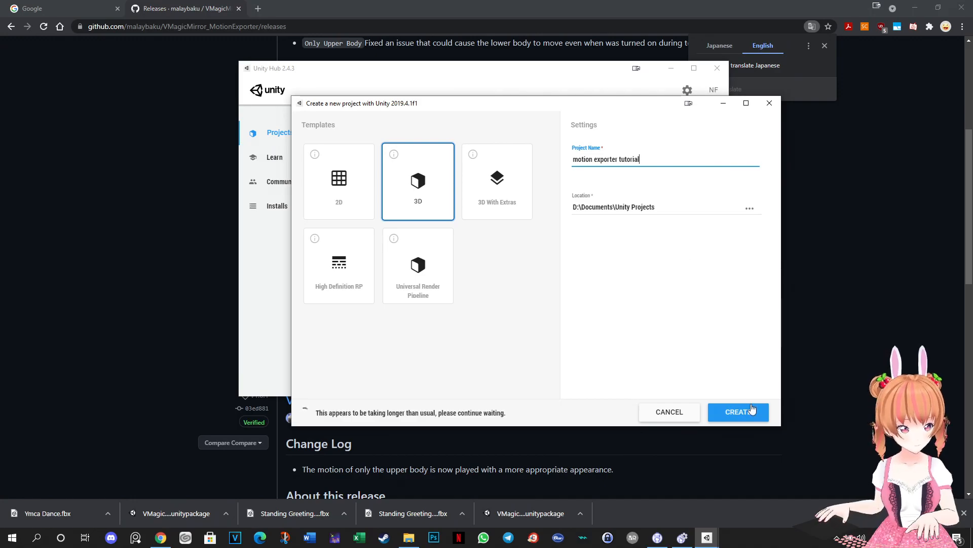
left_click(752, 408)
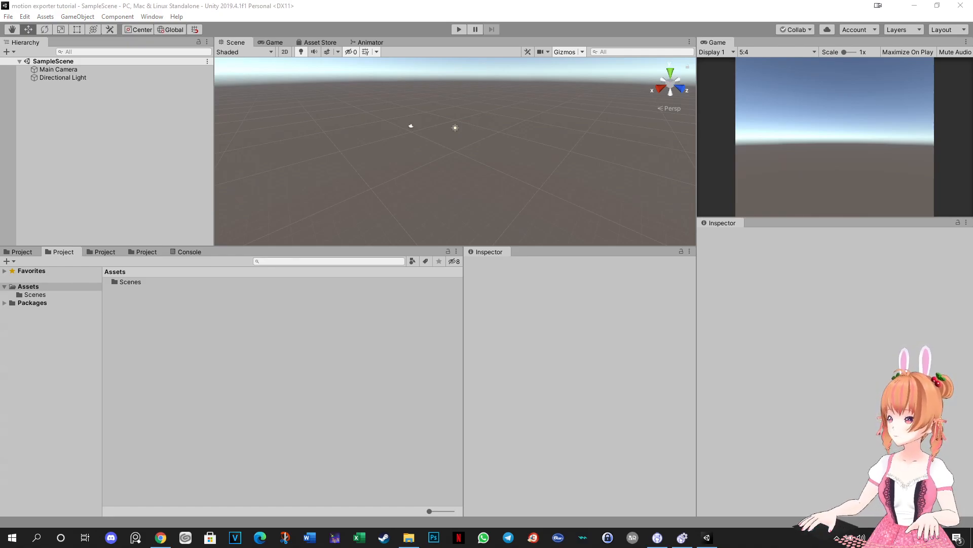
Import the VMagicMirror_MotionExporter_v1.0.2 (1).unitypackage file from the Downloads folder into the project's Assets
left_click_drag(0, 87, 530, 88)
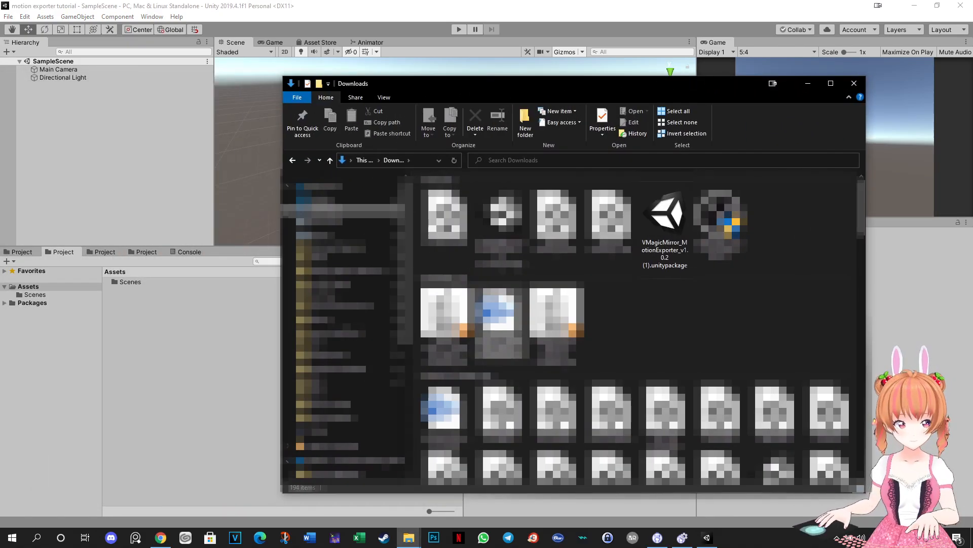
left_click_drag(686, 237, 182, 348)
left_click(808, 87)
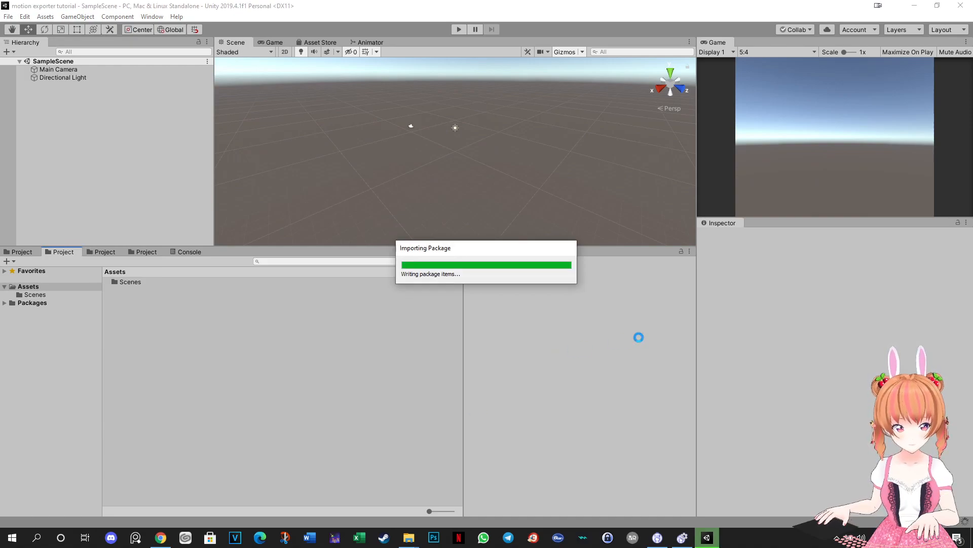
Create a folder named "Animations" in Assets and open it
right_click(221, 341)
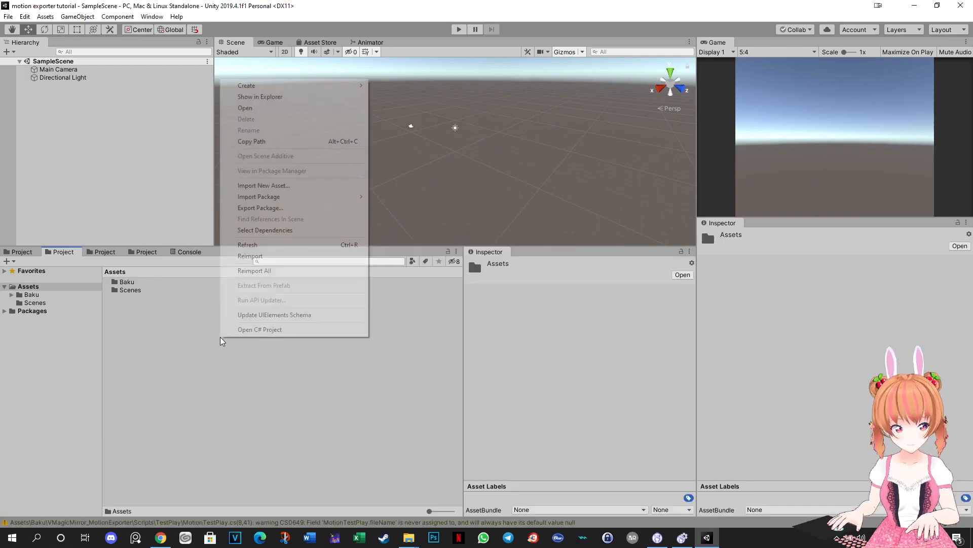
mouse_move(298, 86)
left_click(397, 87)
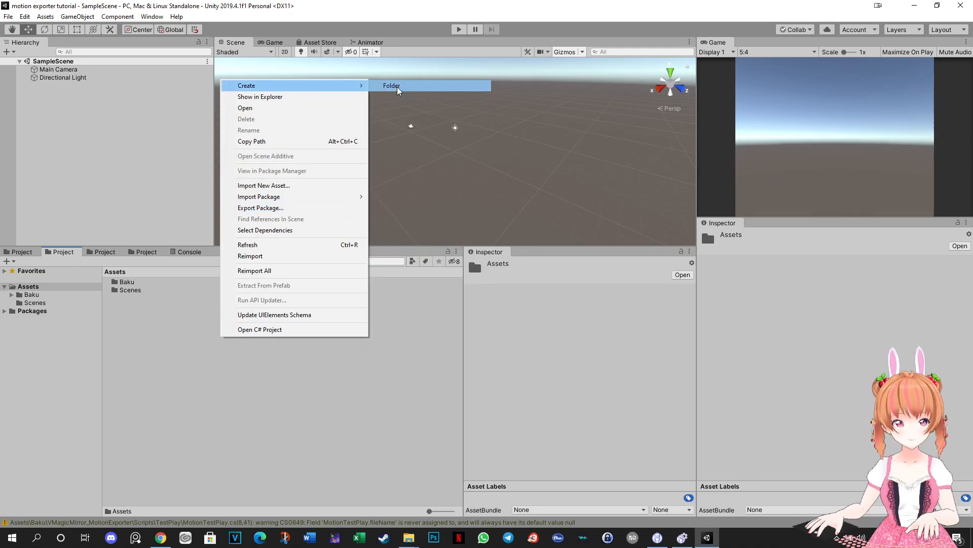
type("Animations")
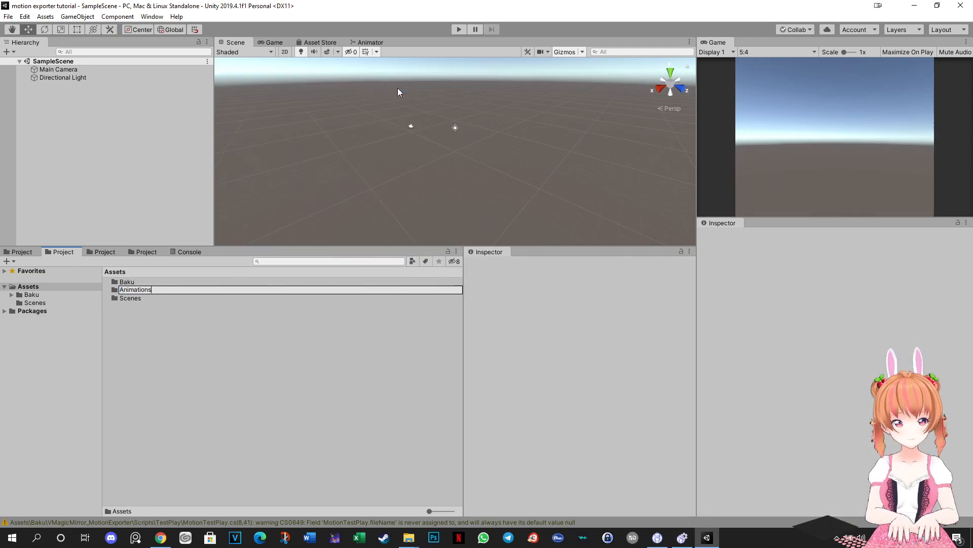
key("Return")
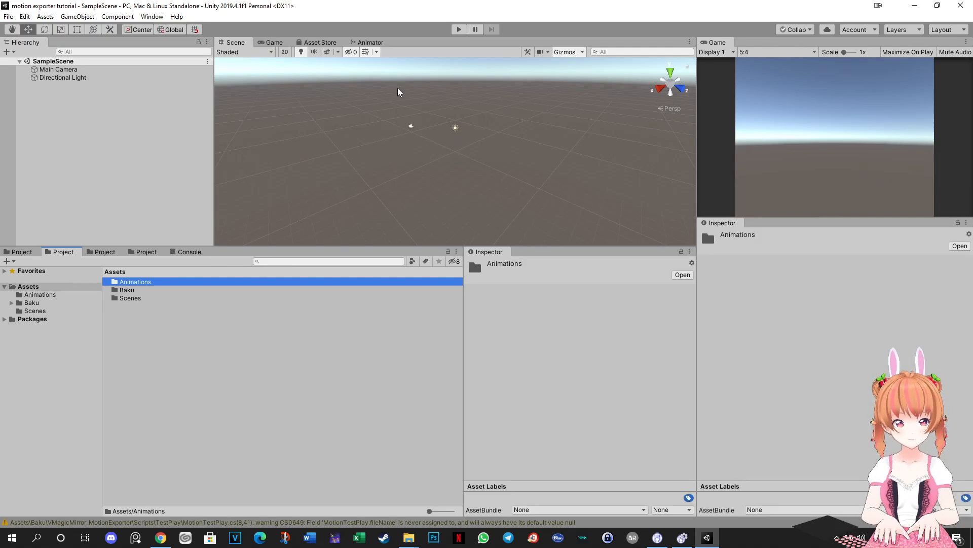
double_click(161, 283)
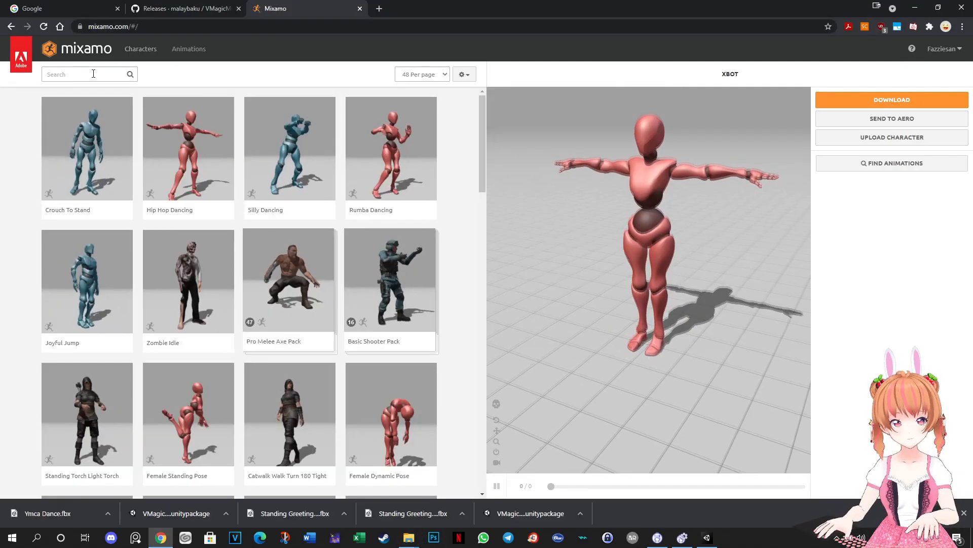
Search the Mixamo site for "greeting" animations and load Salute onto the character
left_click(93, 75)
type("greeting")
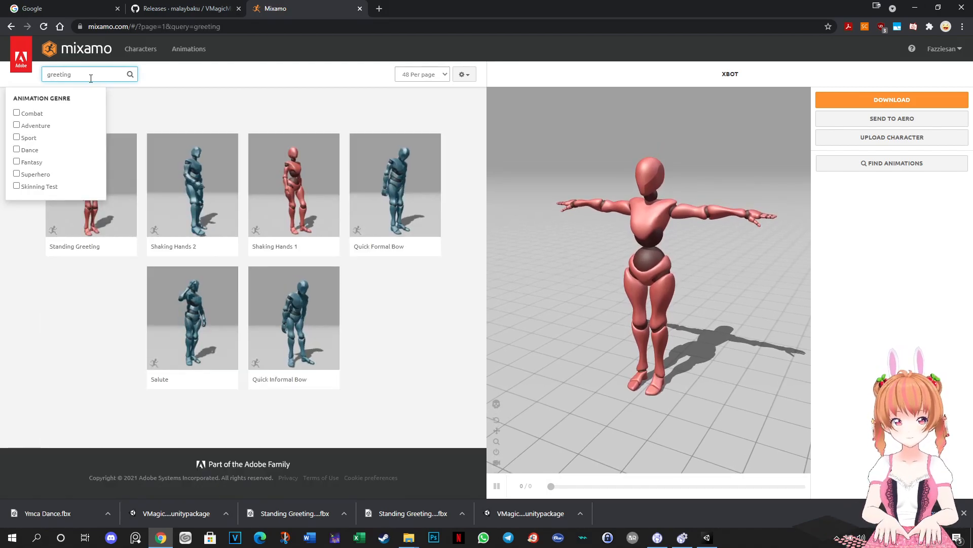
left_click(293, 90)
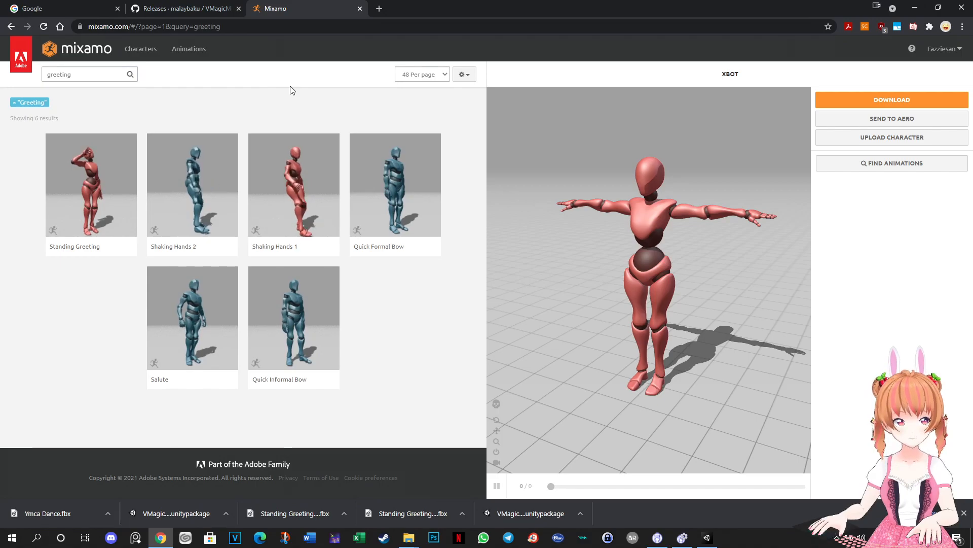
left_click(198, 332)
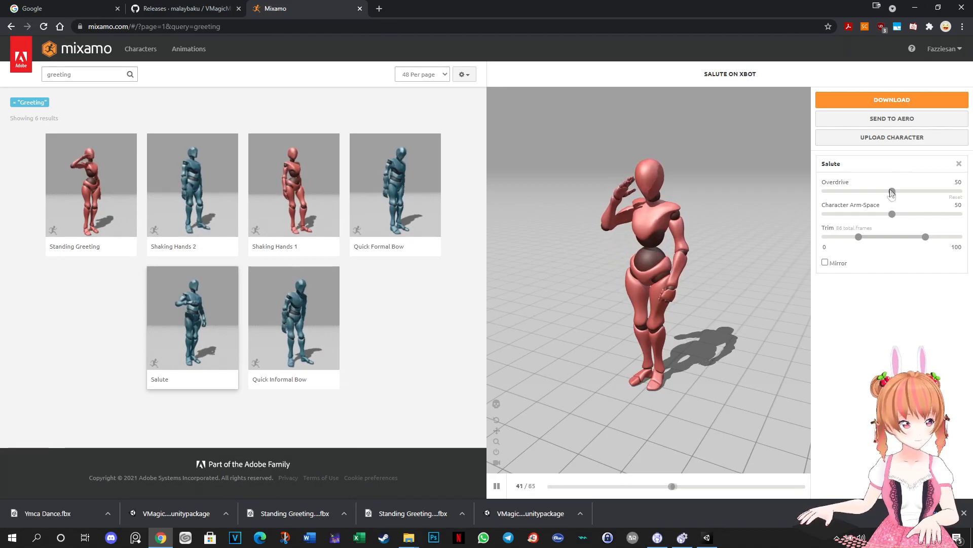
Set the Salute animation's Overdrive to 18 and download it as FBX Binary with skin, 30 frames per second and no keyframe reduction
left_click_drag(892, 191, 953, 191)
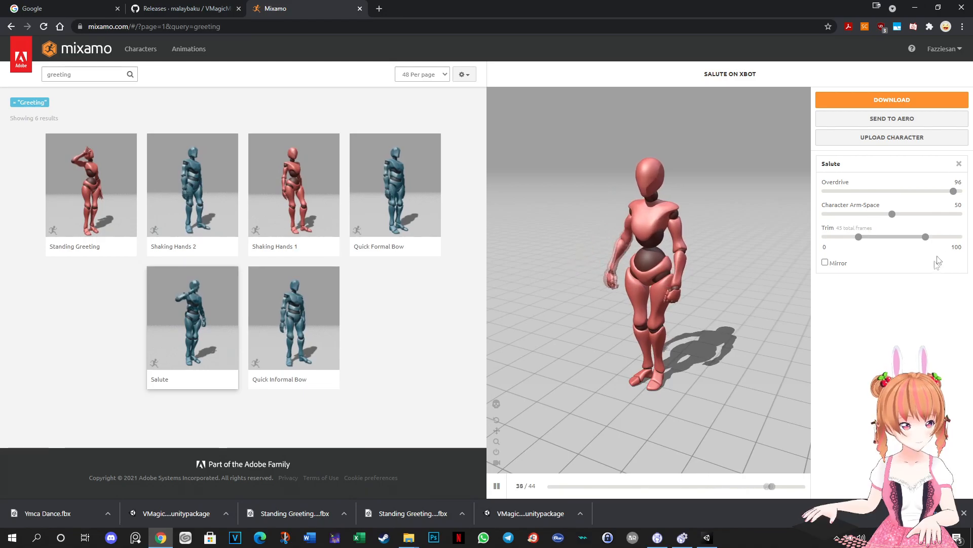
left_click_drag(950, 189, 844, 191)
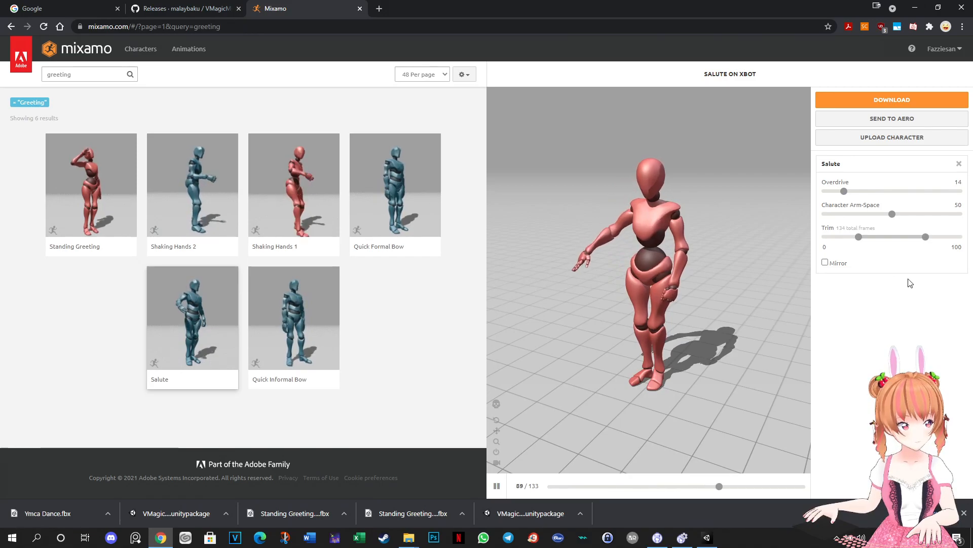
left_click_drag(845, 192, 850, 191)
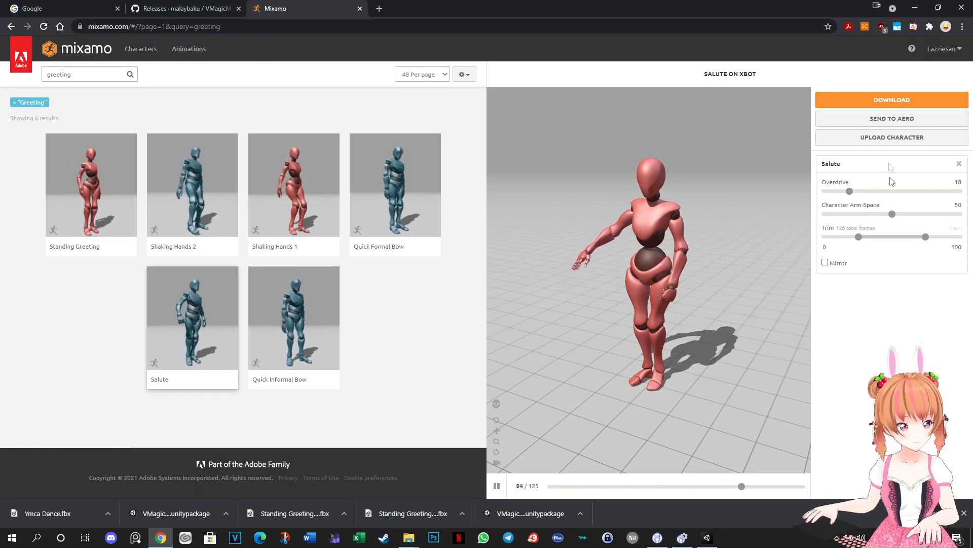
left_click(875, 99)
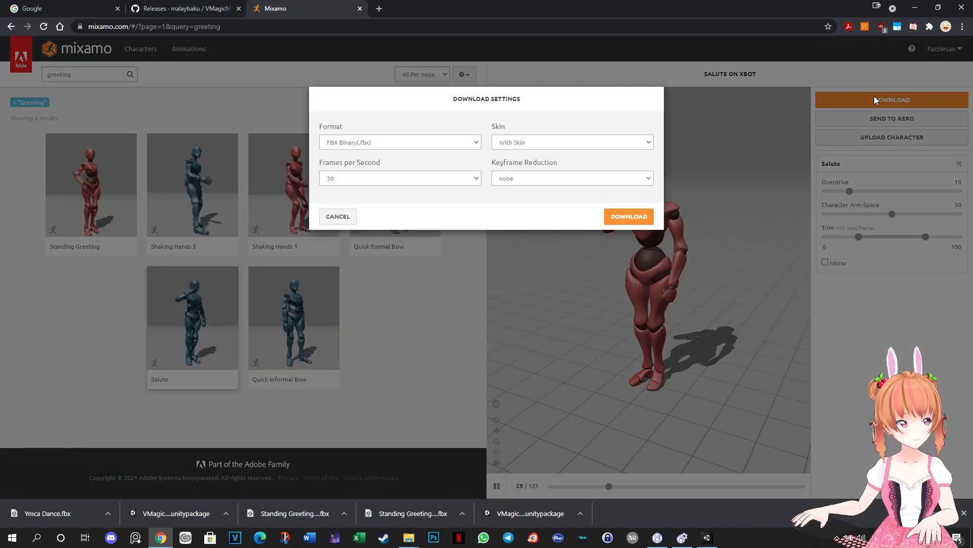
left_click(627, 217)
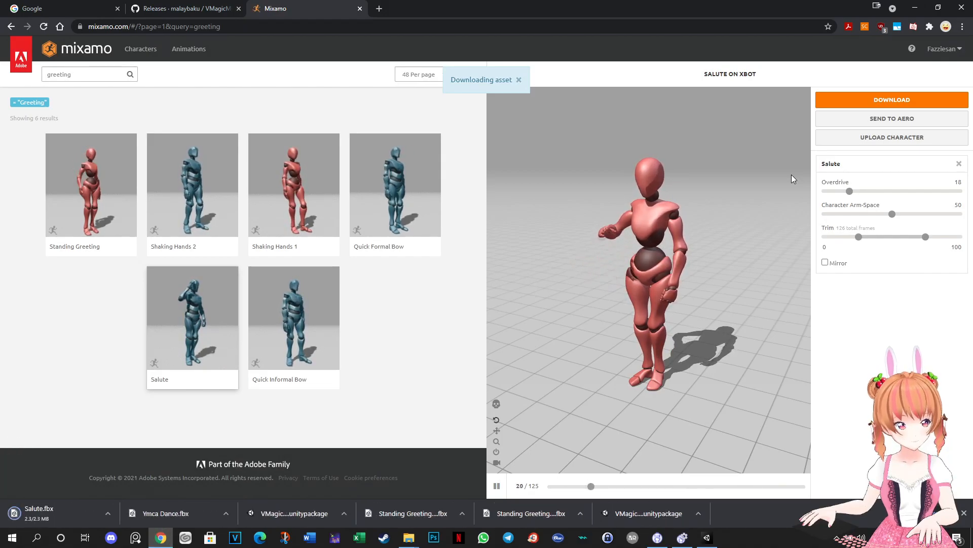
Switch back to Unity and import Salute.fbx from the Downloads folder into the Animations folder
left_click(708, 538)
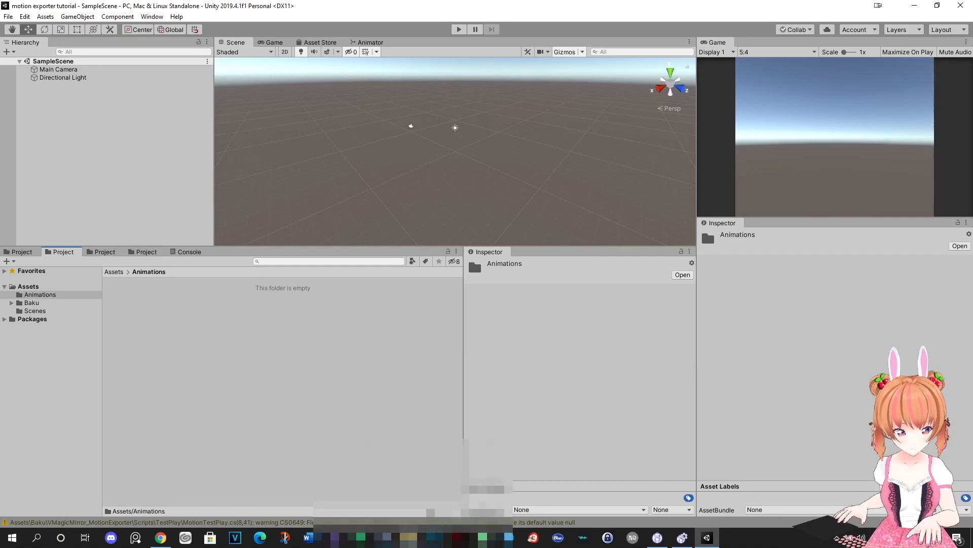
left_click(409, 538)
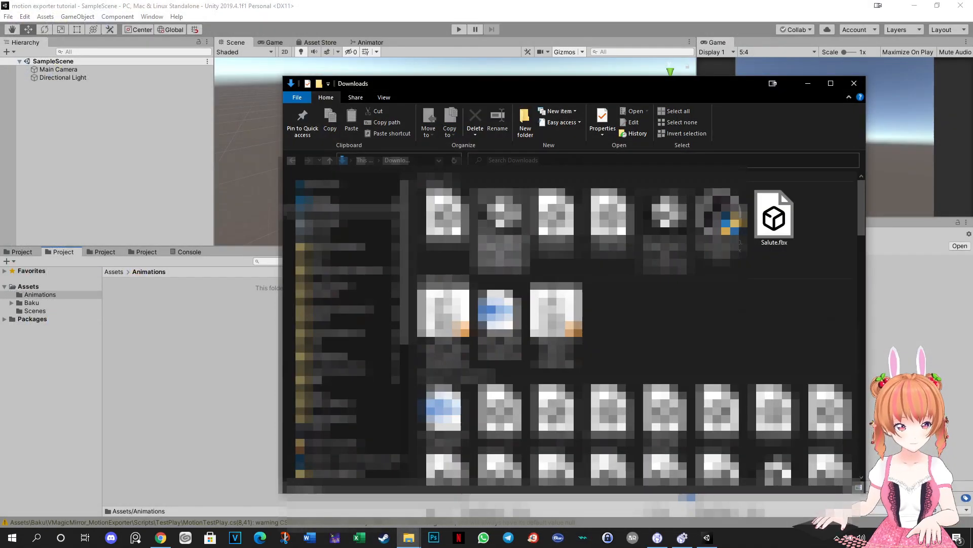
left_click(779, 218)
left_click_drag(778, 219, 234, 321)
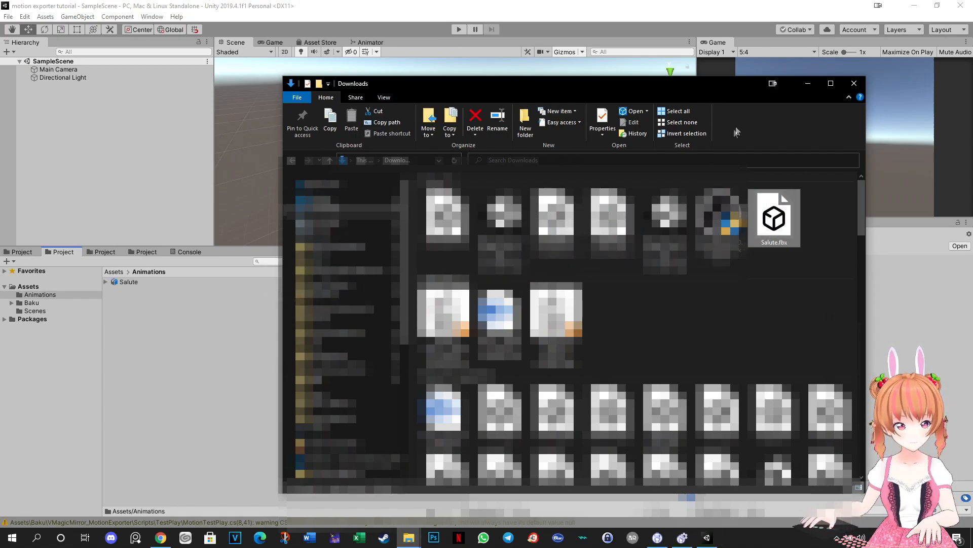
left_click(809, 85)
Set the rig animation type of the Salute model to Humanoid and apply the import settings
left_click(126, 283)
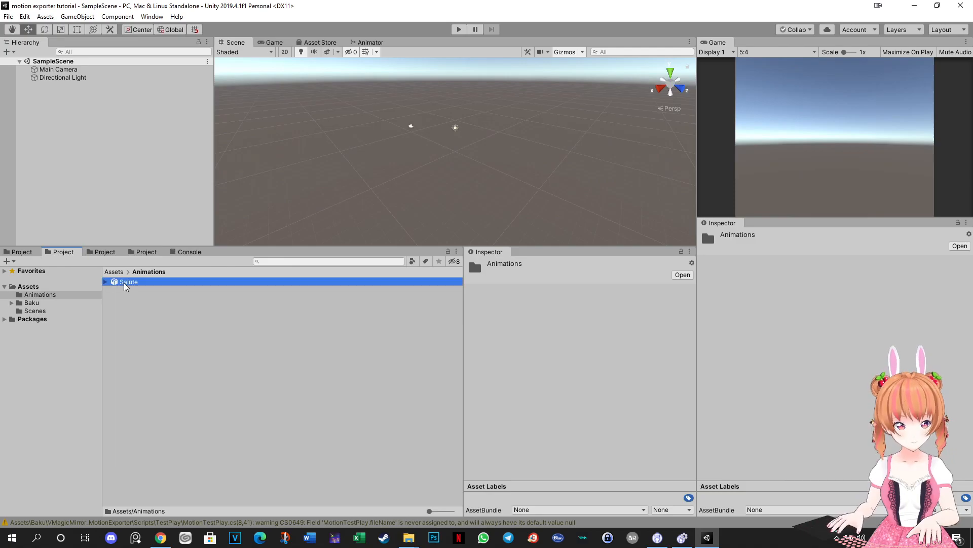
left_click(844, 282)
left_click(844, 322)
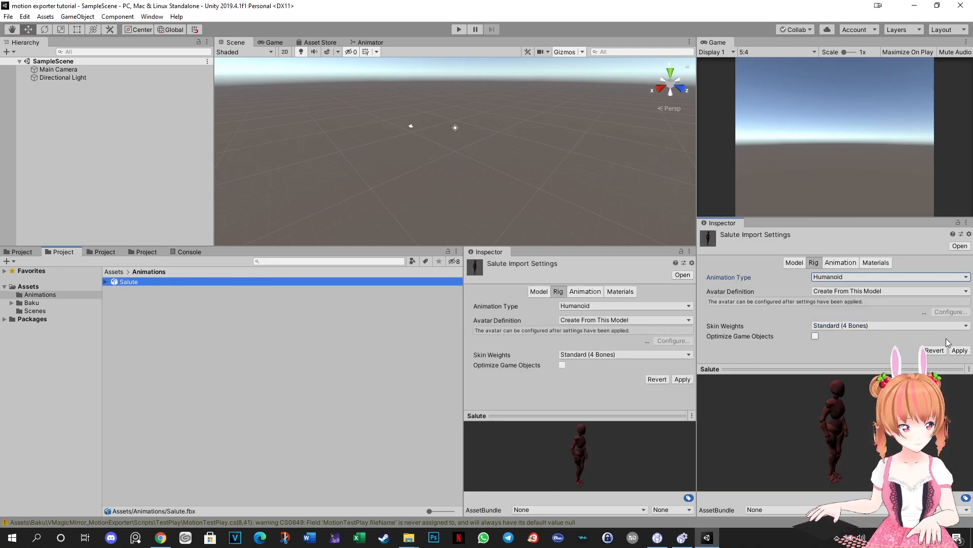
left_click(960, 351)
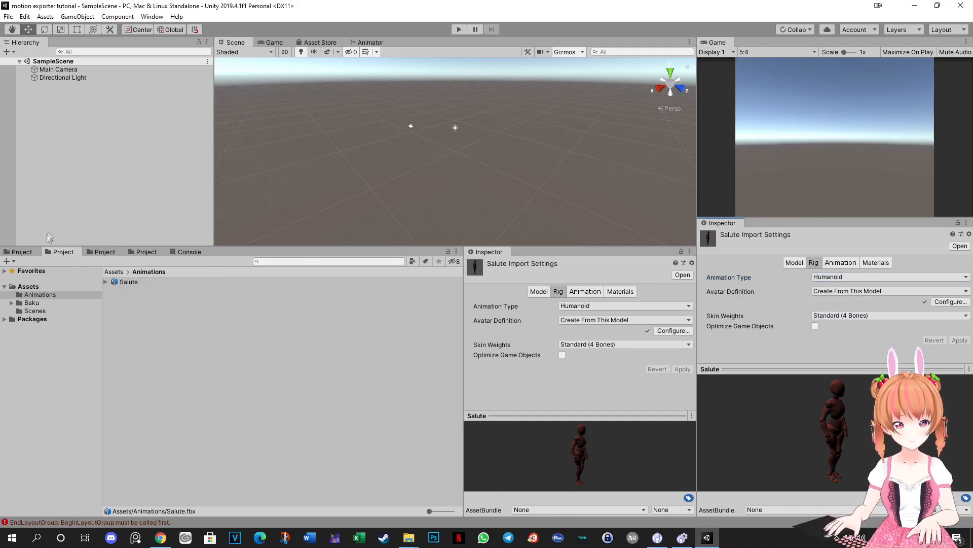
Open the MotionExporter scene from the Scenes folder of Baku's VMagicMirror_MotionExporter package
left_click(20, 252)
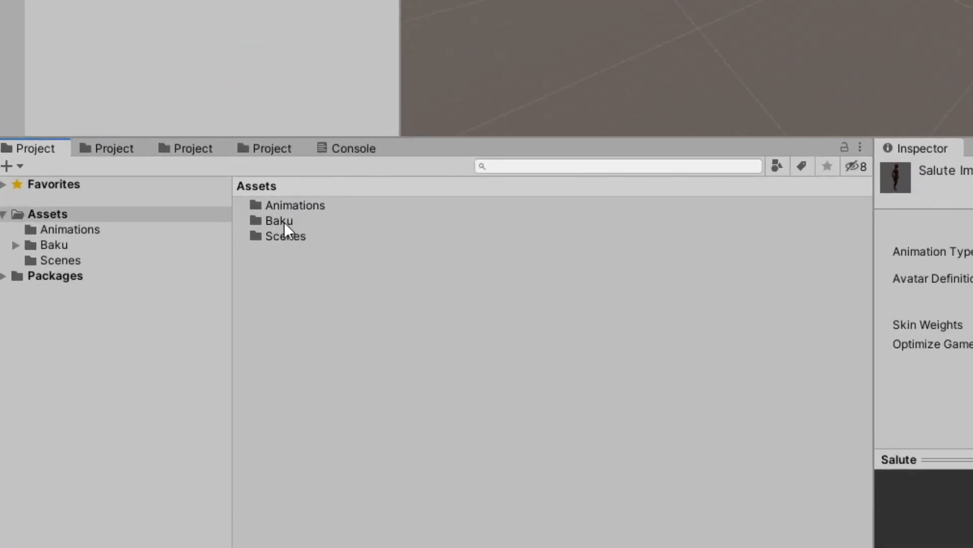
double_click(284, 223)
double_click(326, 206)
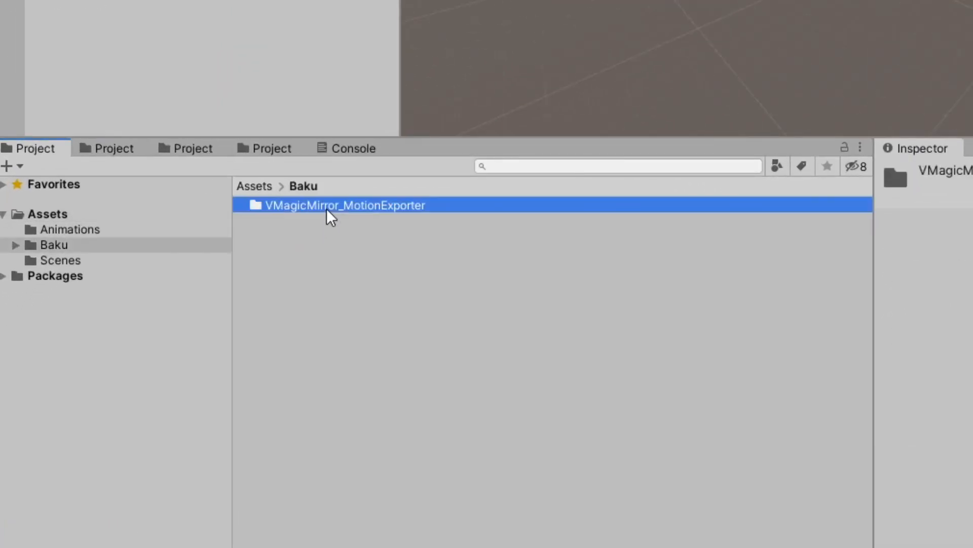
double_click(284, 211)
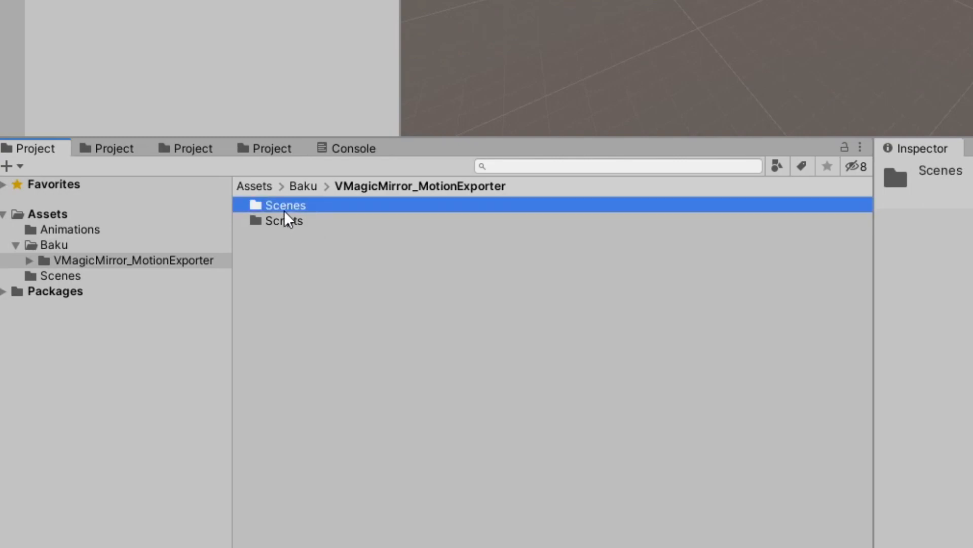
left_click(296, 208)
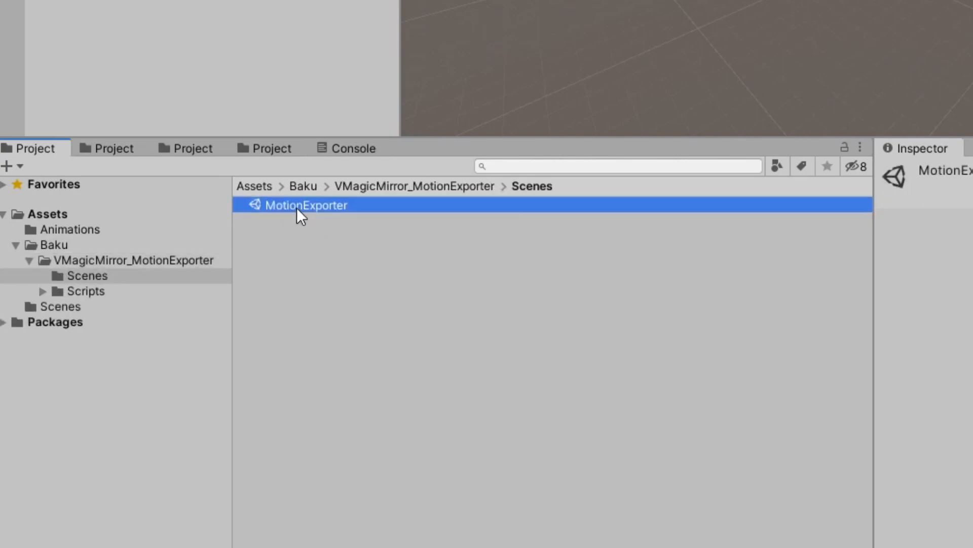
double_click(297, 208)
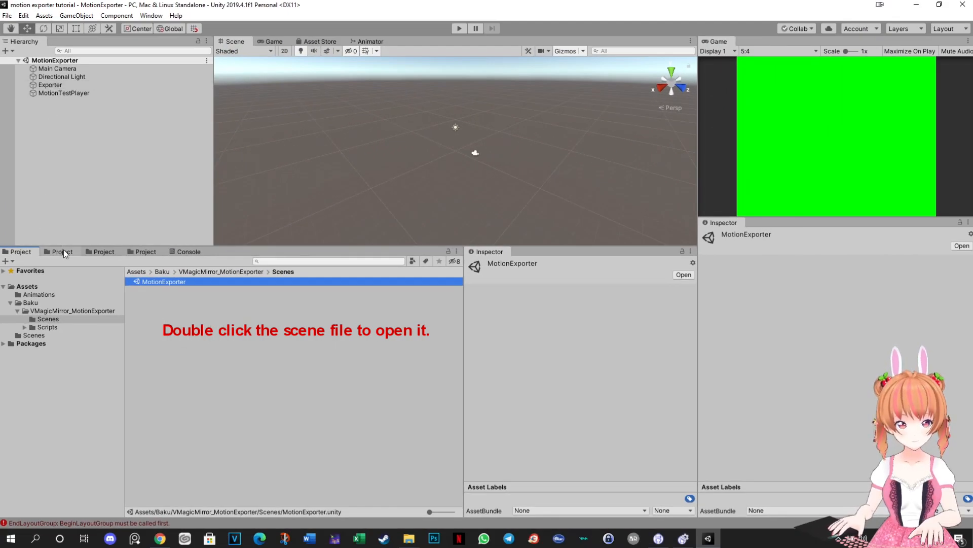
Set the Exporter object's Export Target to the Salute model's mixamo.com clip, export the motion and check the console log
left_click(63, 252)
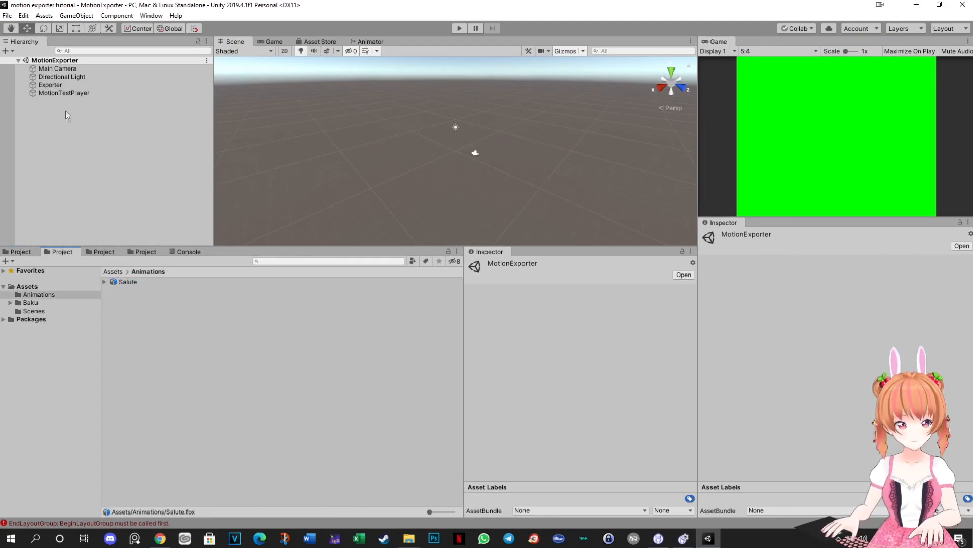
left_click(59, 84)
left_click(105, 282)
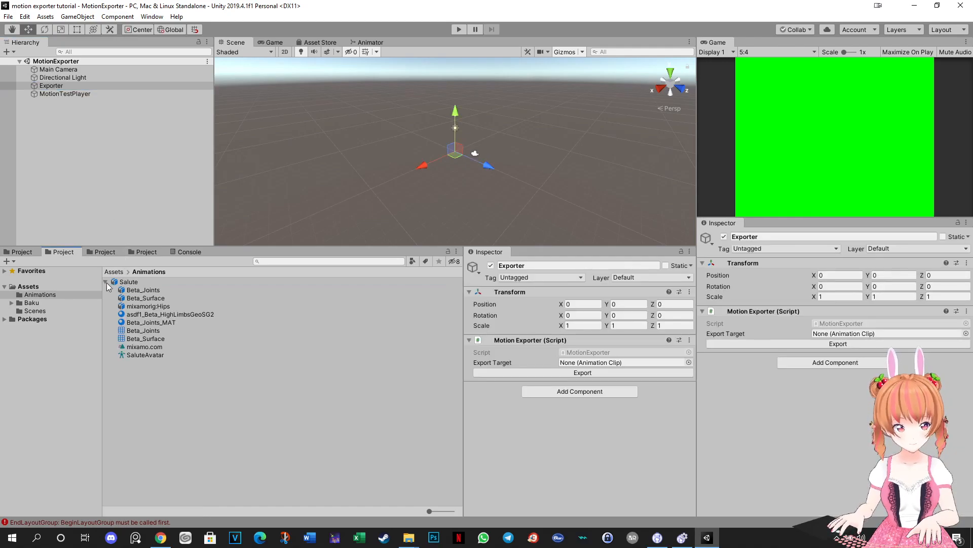
left_click_drag(131, 349, 844, 337)
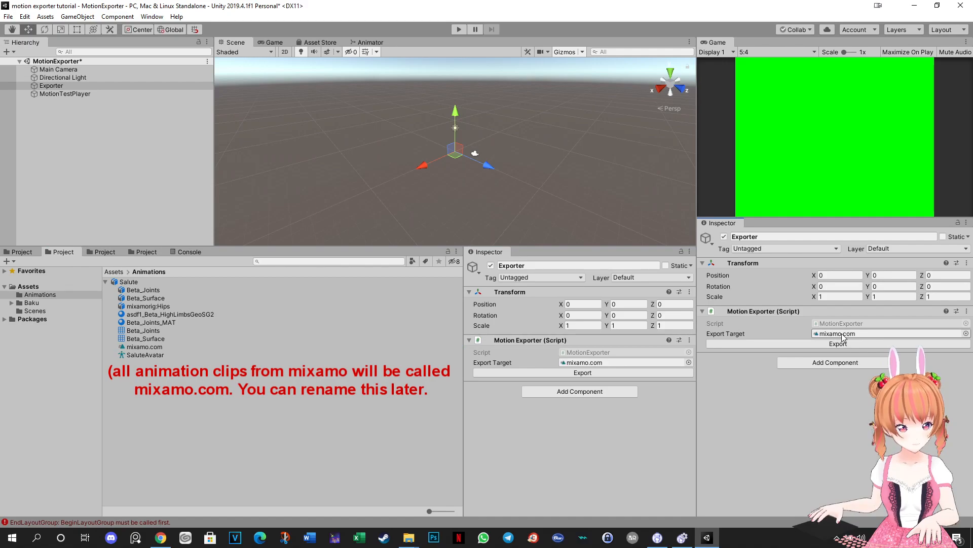
left_click(805, 345)
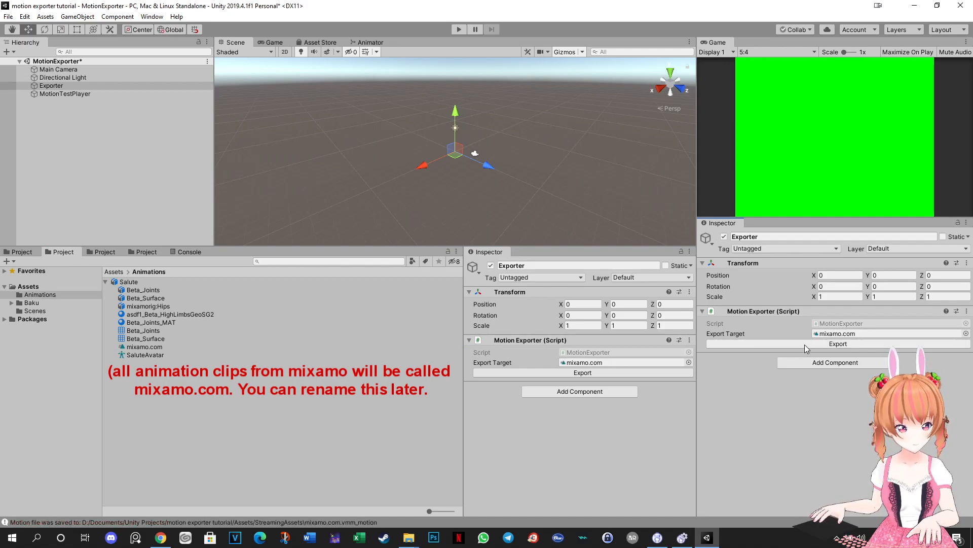
left_click(187, 252)
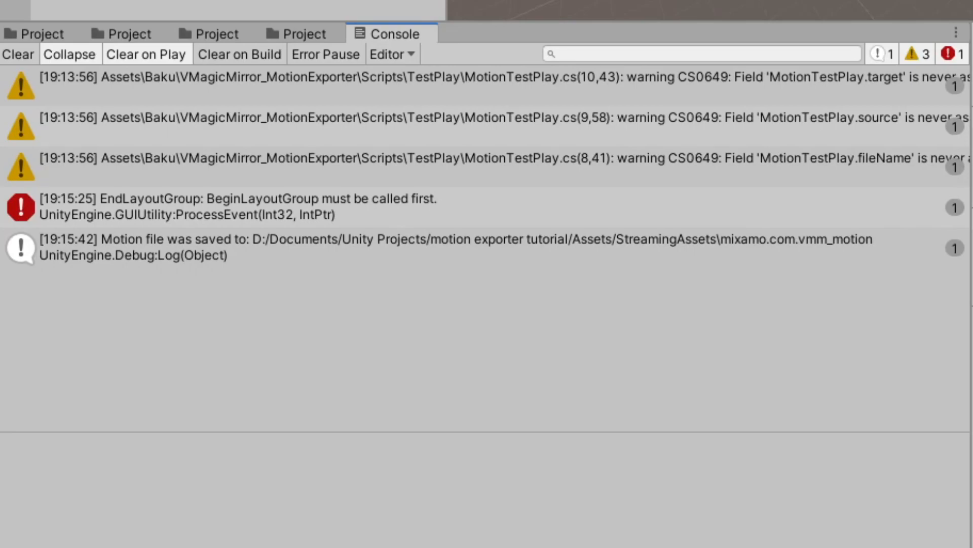
Refresh the project's Assets folder and open the StreamingAssets folder
left_click(51, 36)
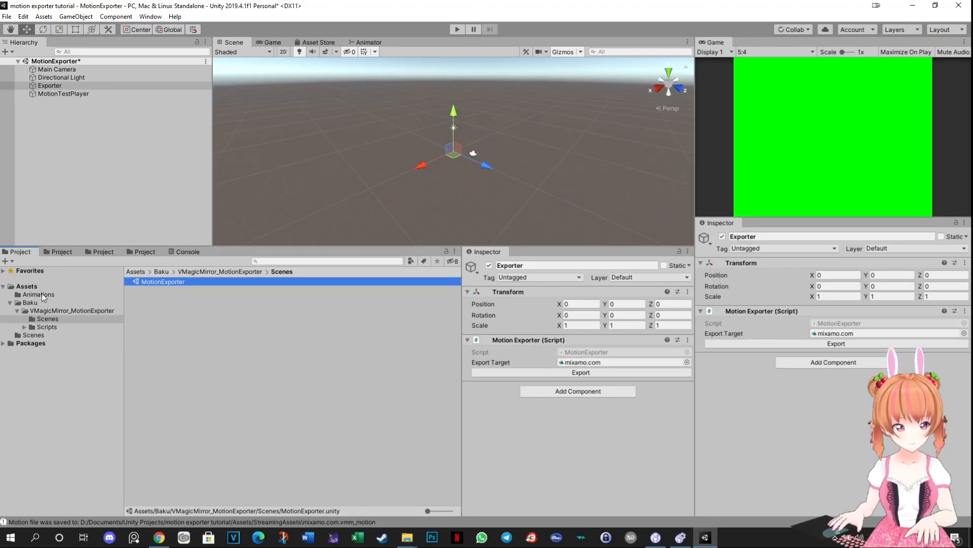
left_click(26, 286)
right_click(231, 358)
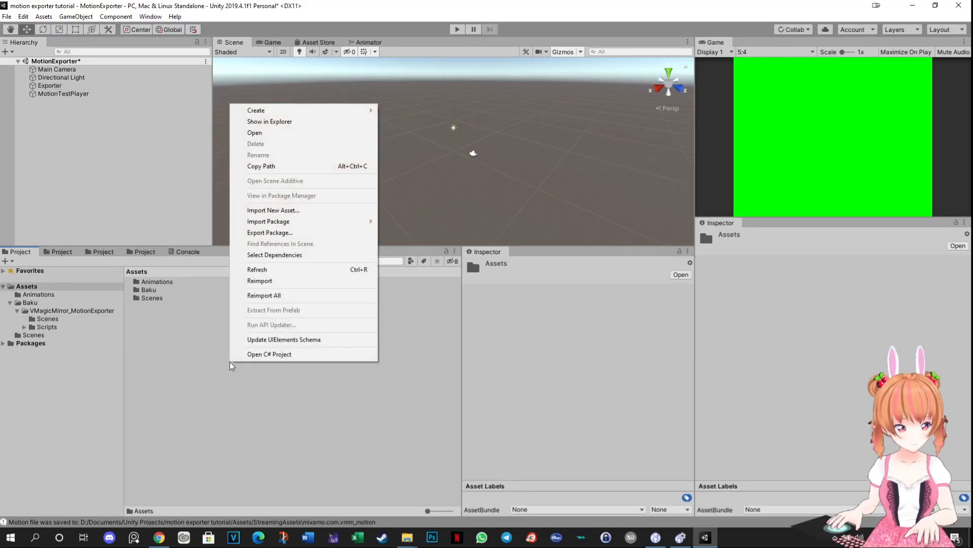
left_click(259, 269)
double_click(160, 307)
Rename the exported mixamo.com motion file as salute
right_click(157, 283)
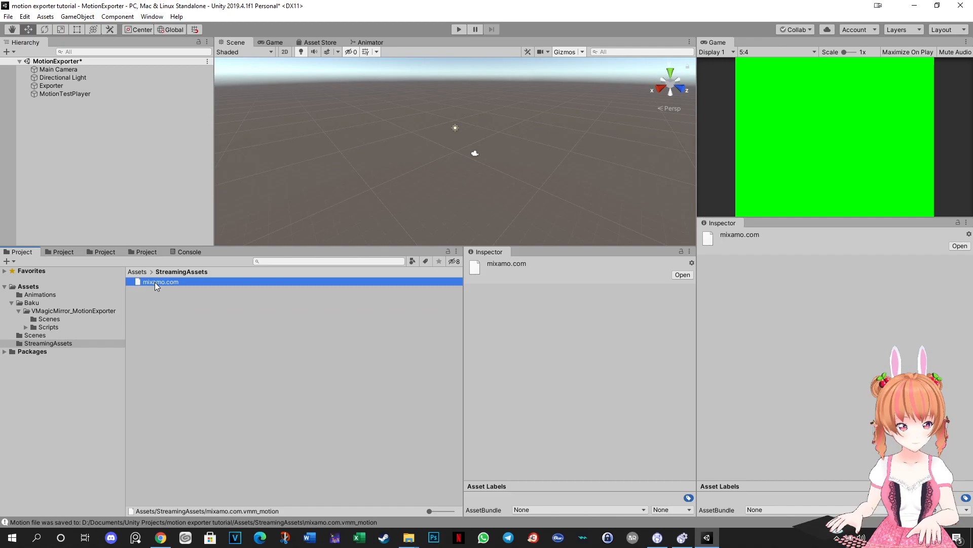
left_click(187, 78)
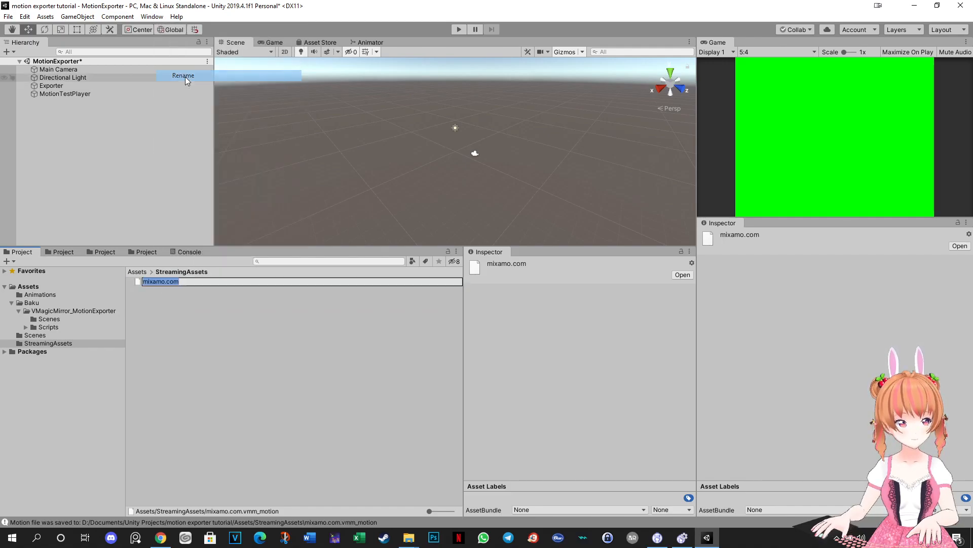
key("Return")
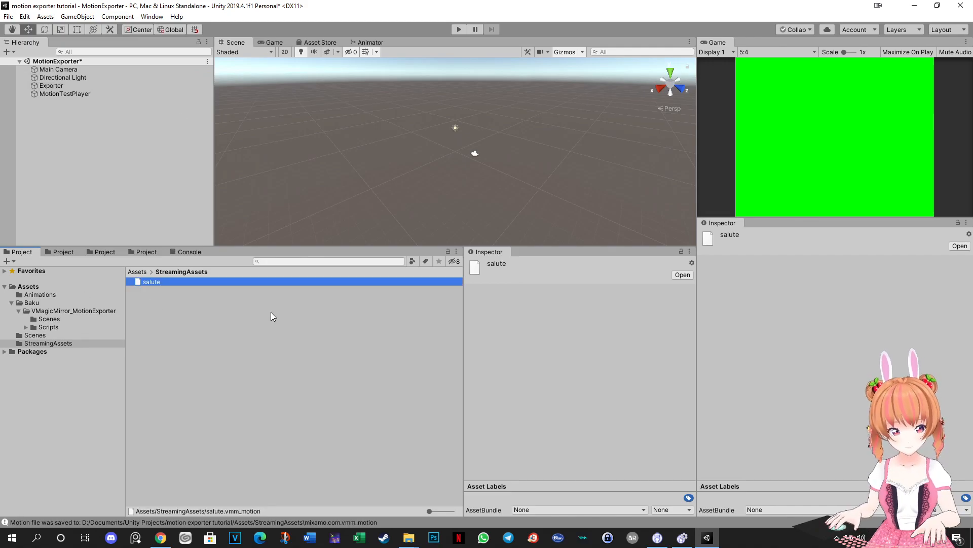
Show the salute motion file in File Explorer and move its window aside to make room for a second one
right_click(262, 288)
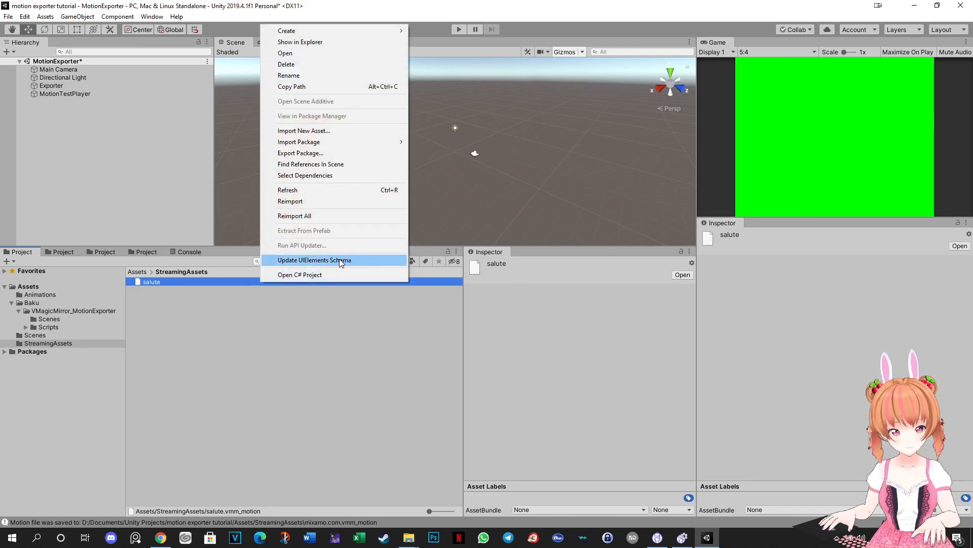
left_click(320, 42)
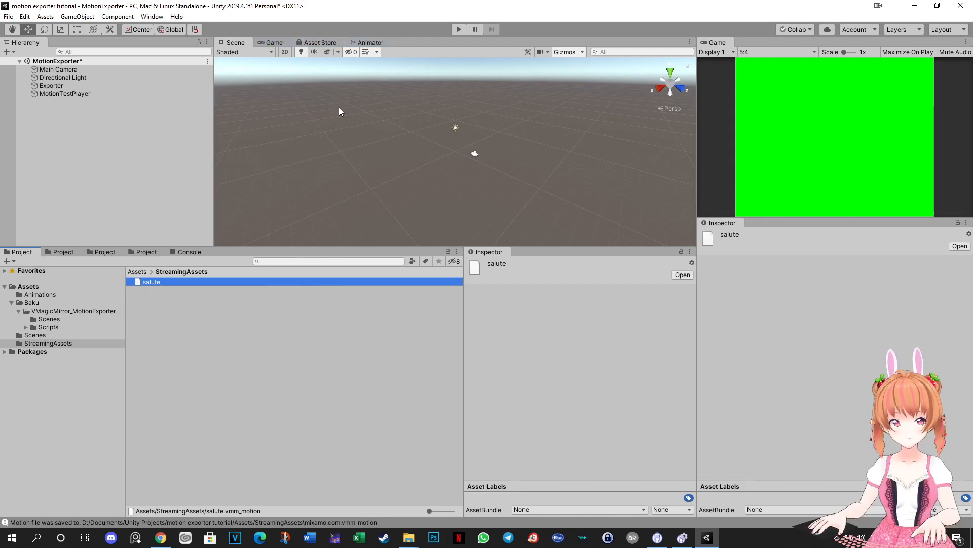
left_click(411, 541)
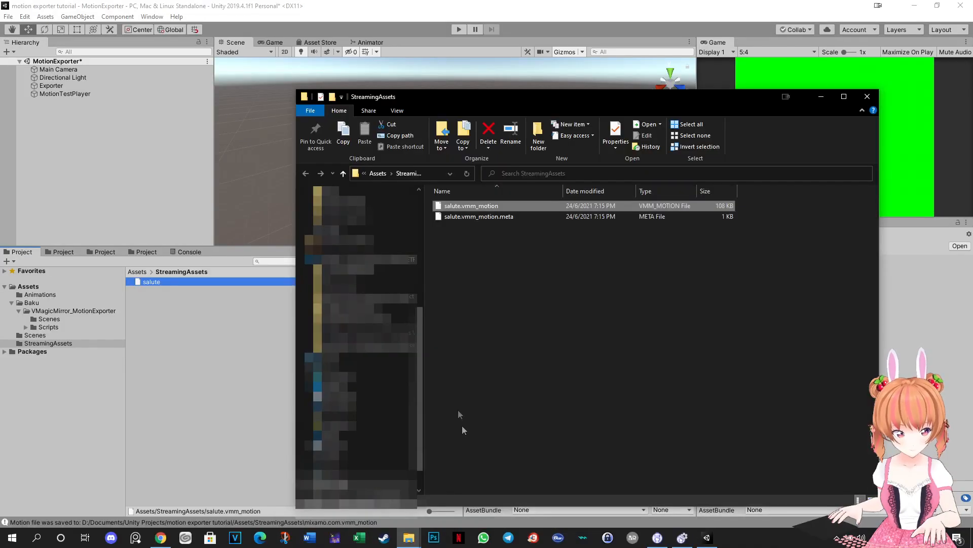
left_click_drag(458, 97, 276, 81)
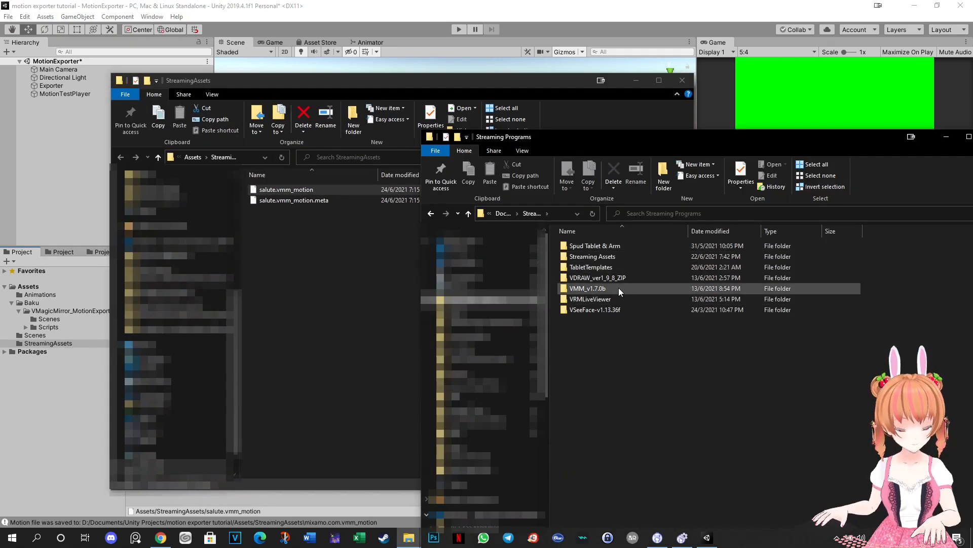
Copy salute.vmm_motion from StreamingAssets into the Motions folder of VMM_v1.7.0b
left_click(618, 288)
double_click(619, 288)
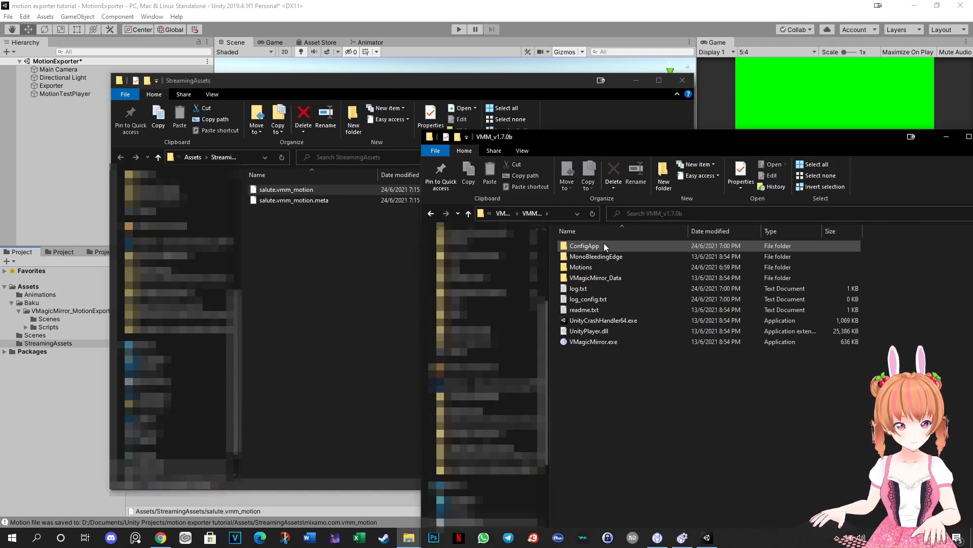
double_click(606, 267)
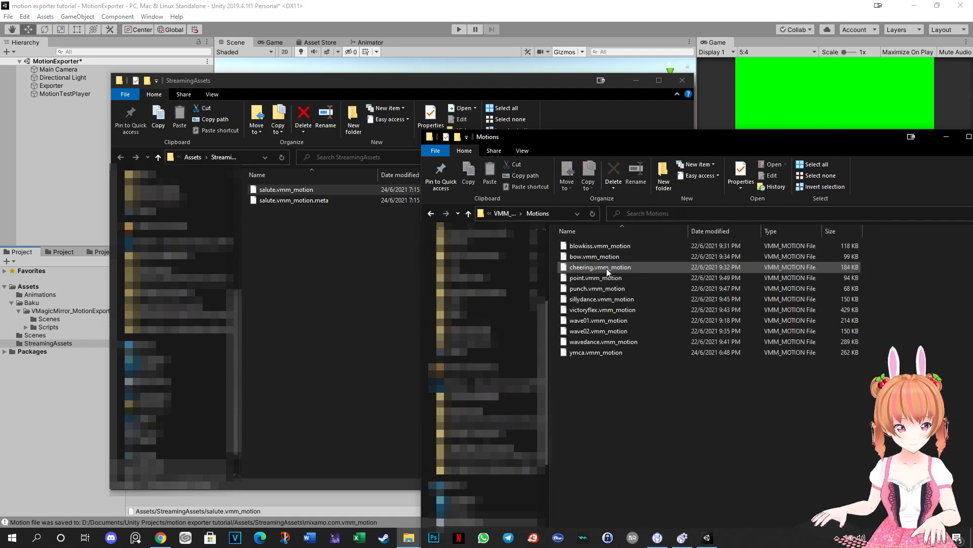
left_click(286, 189)
left_click(737, 385)
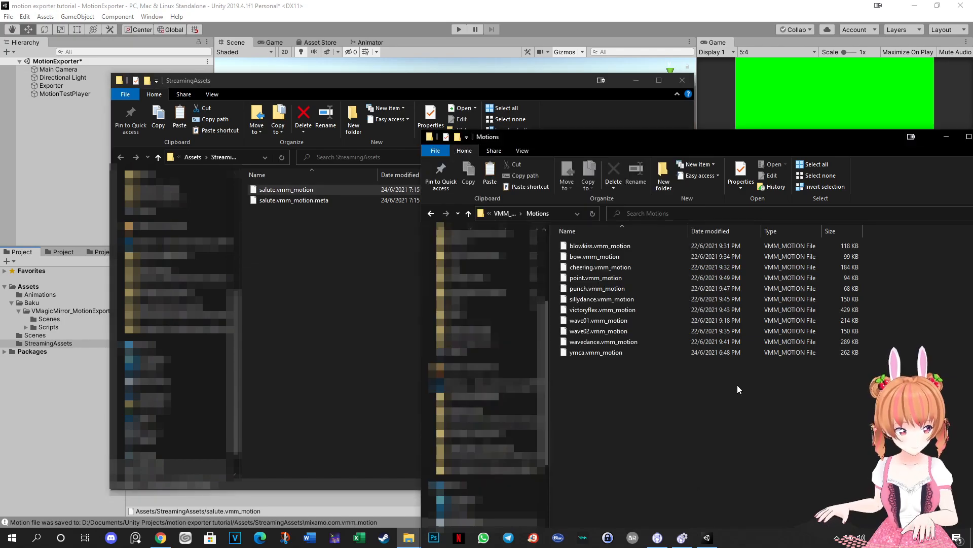
right_click(628, 380)
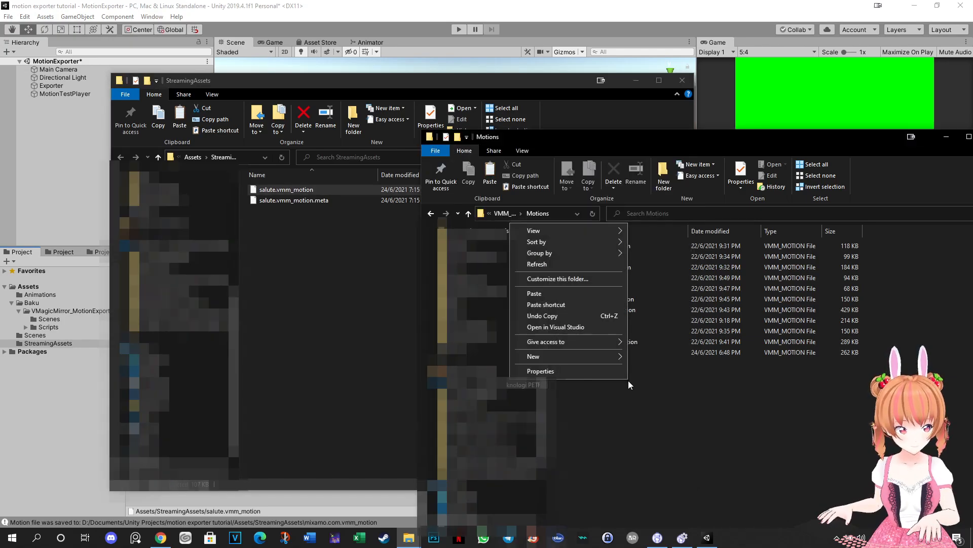
left_click(558, 263)
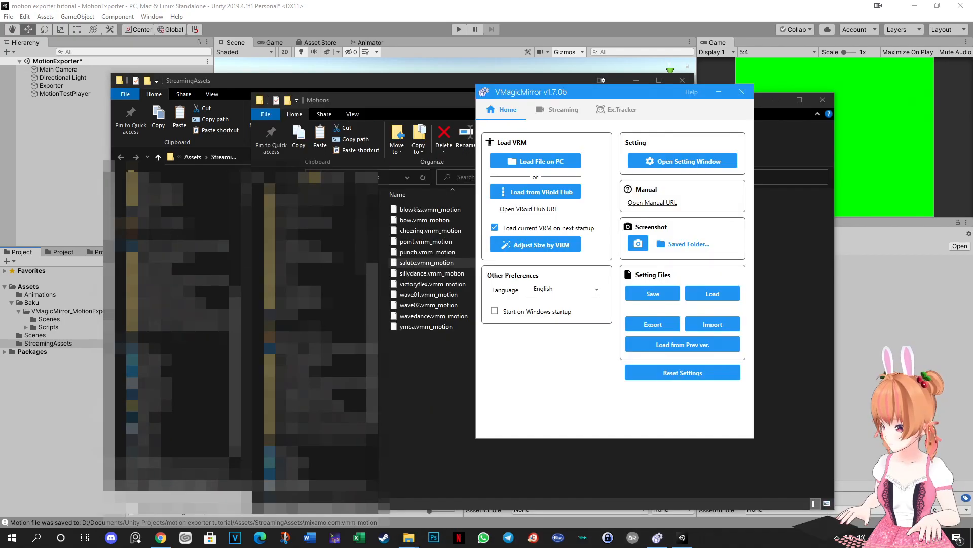
Restart VMagicMirror from VMagicMirror.exe and open the Word to Motion list in its settings window
left_click(742, 92)
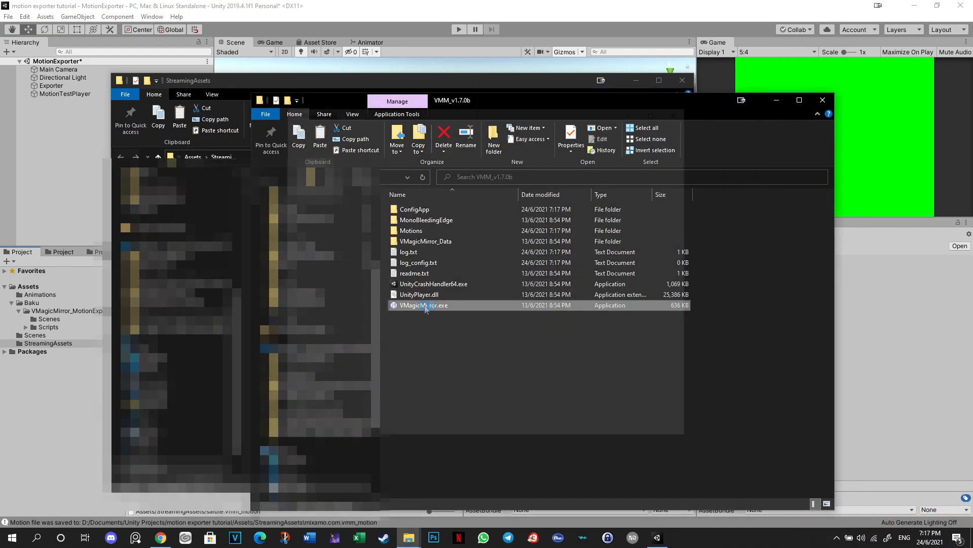
double_click(421, 310)
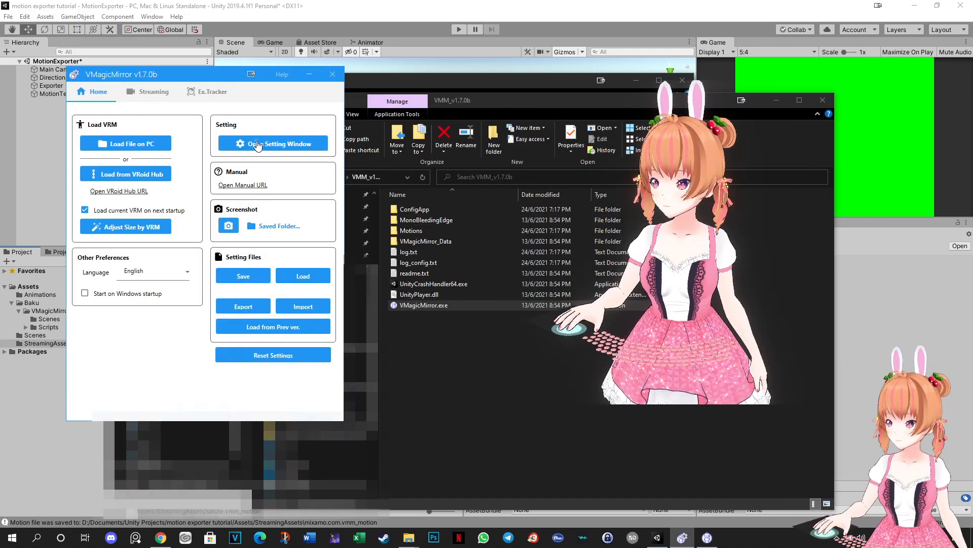
left_click(256, 144)
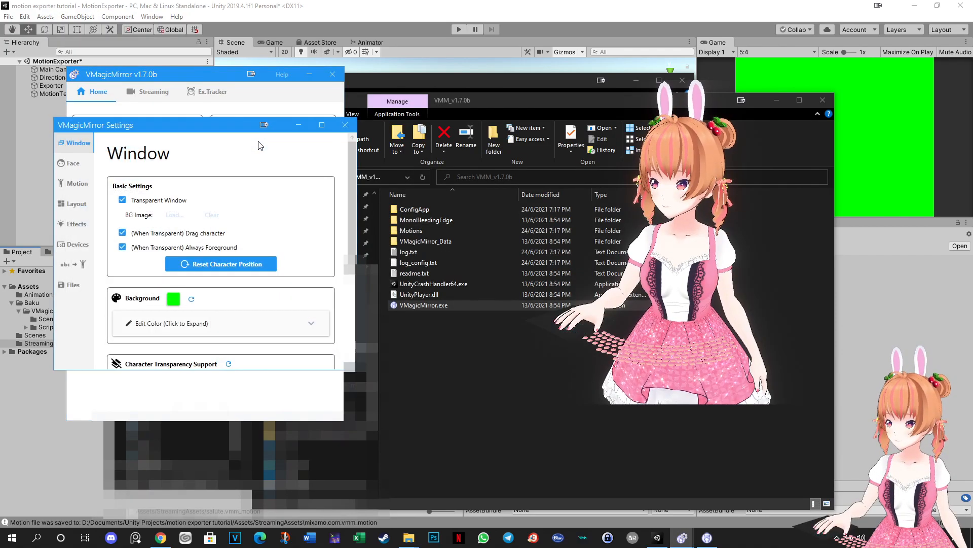
left_click(72, 268)
scroll(289, 281, "down", 2)
scroll(288, 281, "down", 5)
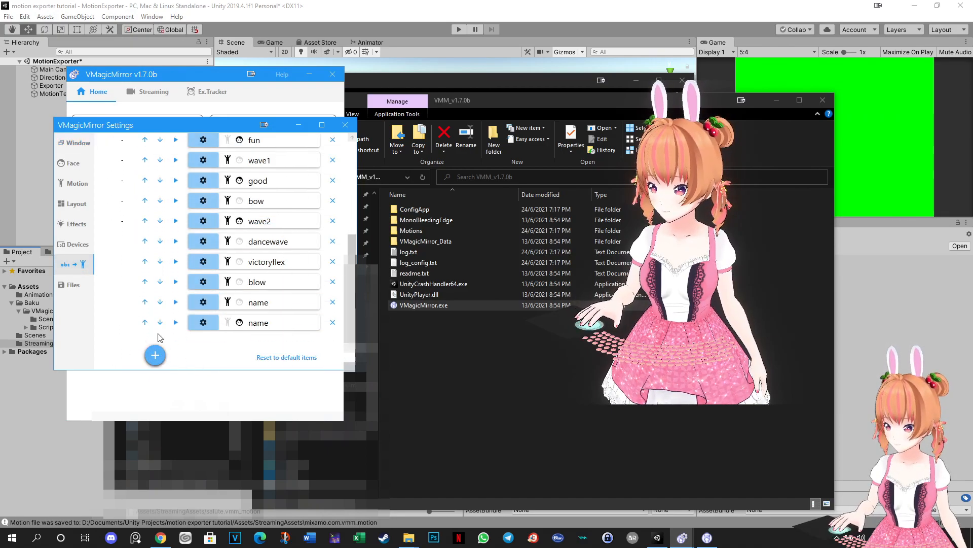
Disable the face expression of the last Word to Motion item and set its body motion to the custom motion salute
left_click(203, 322)
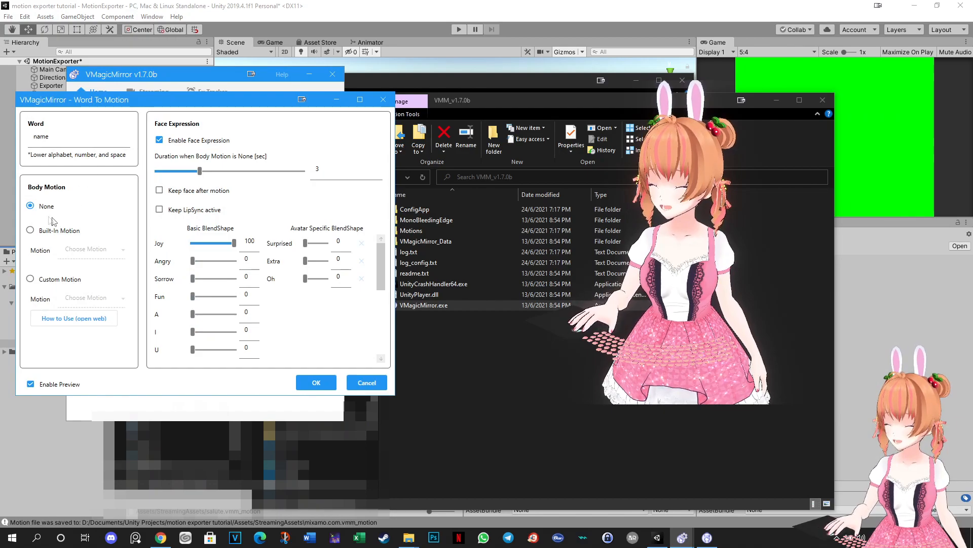
left_click(159, 140)
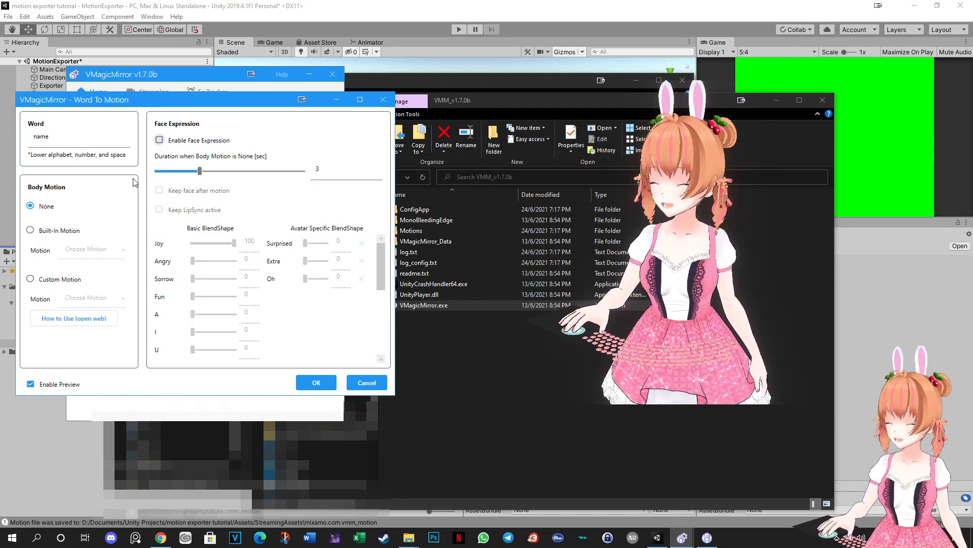
left_click(31, 279)
left_click(96, 303)
scroll(87, 436, "down", 5)
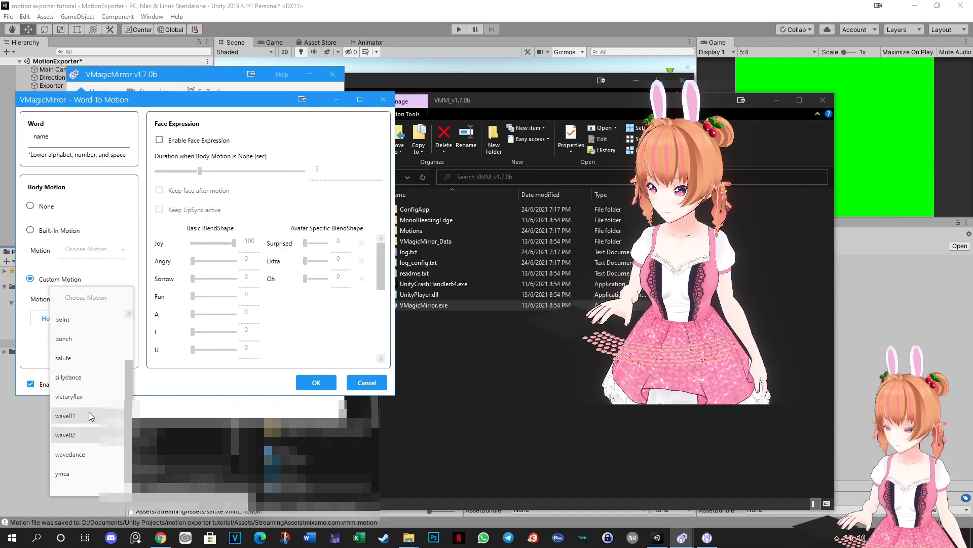
left_click(75, 362)
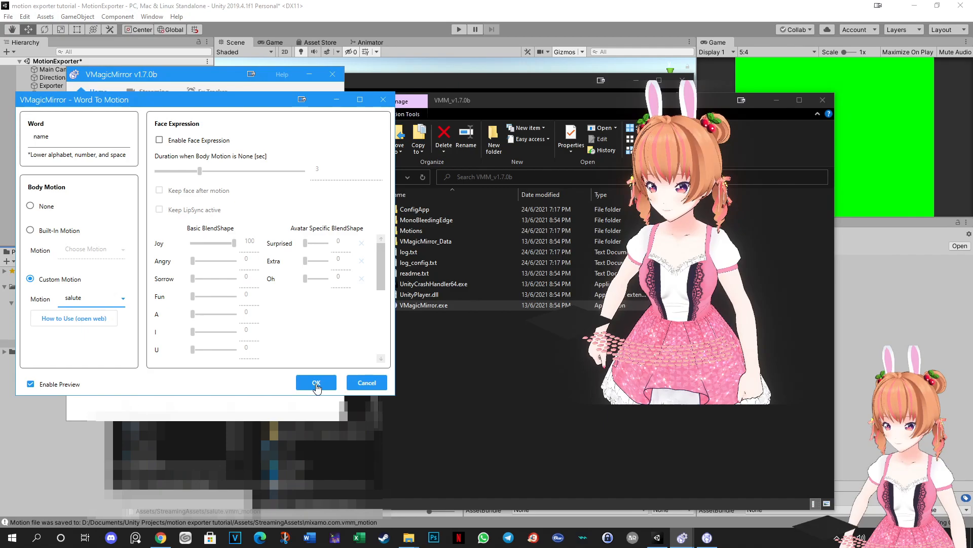
left_click(316, 384)
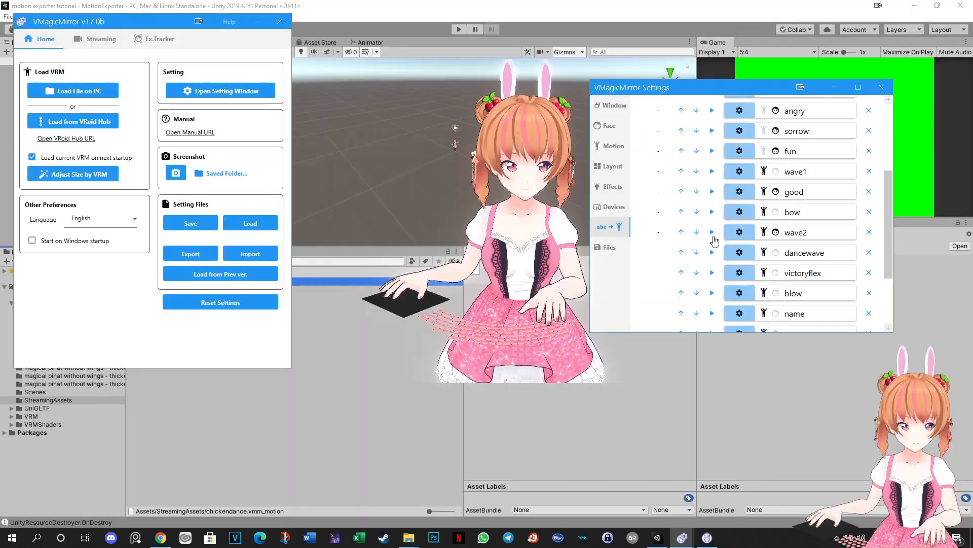
Play the wave2 motion from the Word to Motion list to preview it on the avatar
left_click(713, 232)
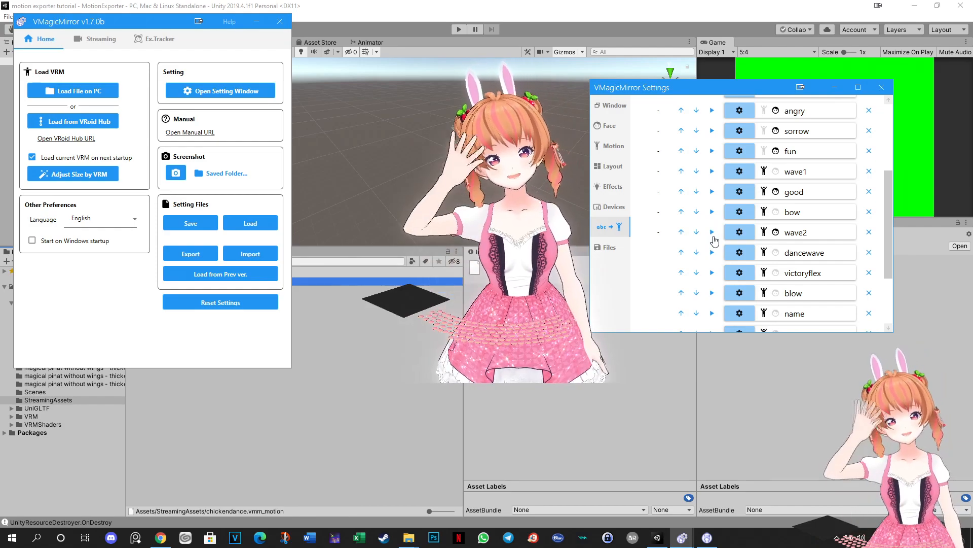